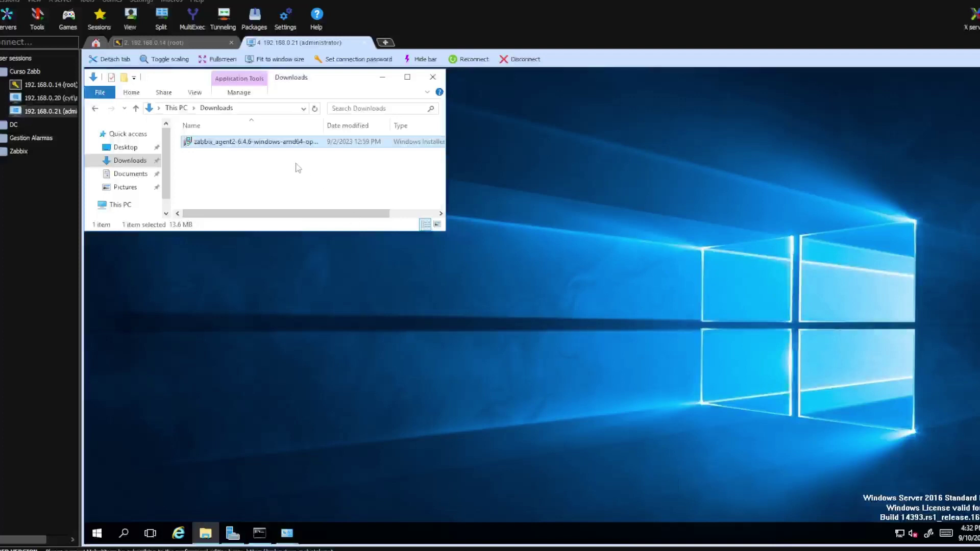
# - Launch the Zabbix Agent 2 installer from Downloads, accept the license agreement and keep the default features and install location
pyautogui.doubleClick(279, 144)
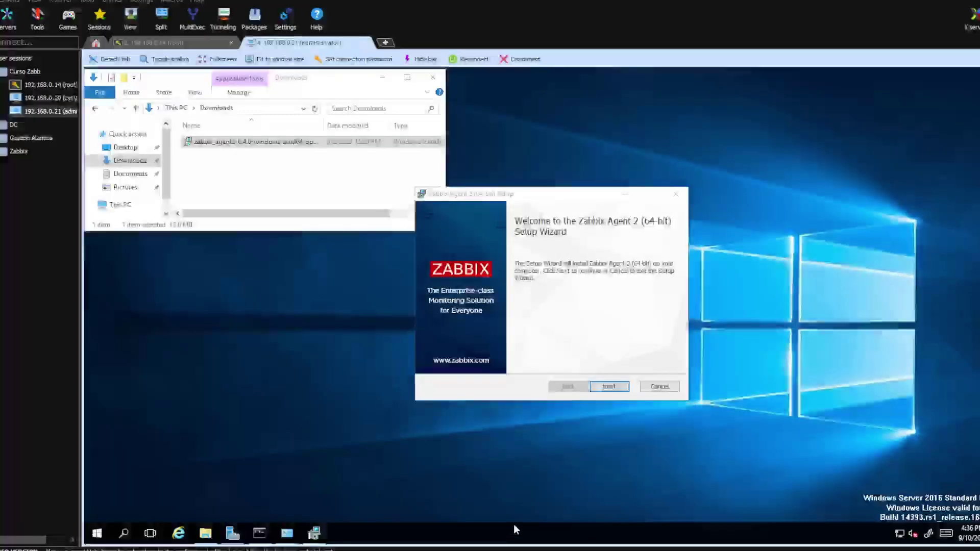
pyautogui.click(609, 386)
pyautogui.click(485, 361)
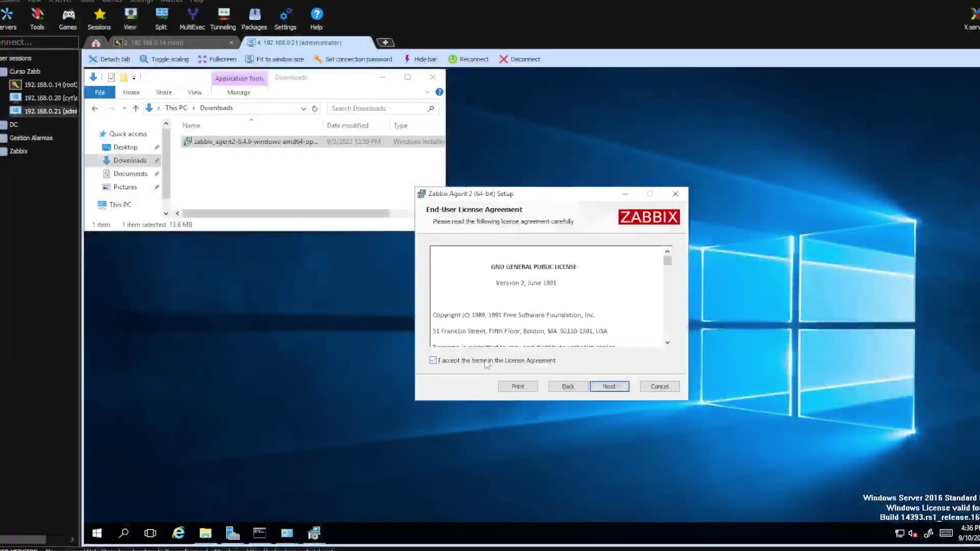
pyautogui.click(609, 386)
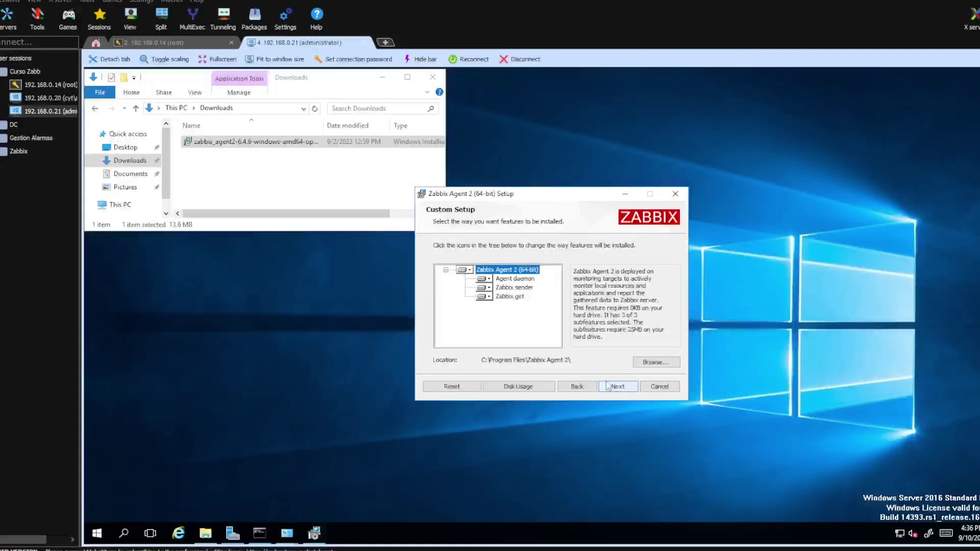
pyautogui.click(608, 387)
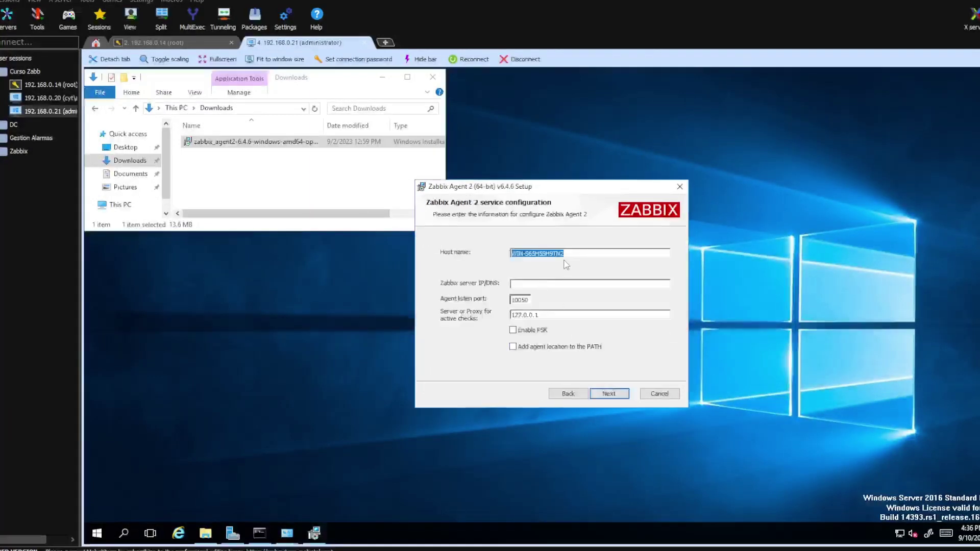
# - Configure the agent service with host name server02, Zabbix server and active-checks address 192.168.0.14, and PSK enabled
pyautogui.write('server02')
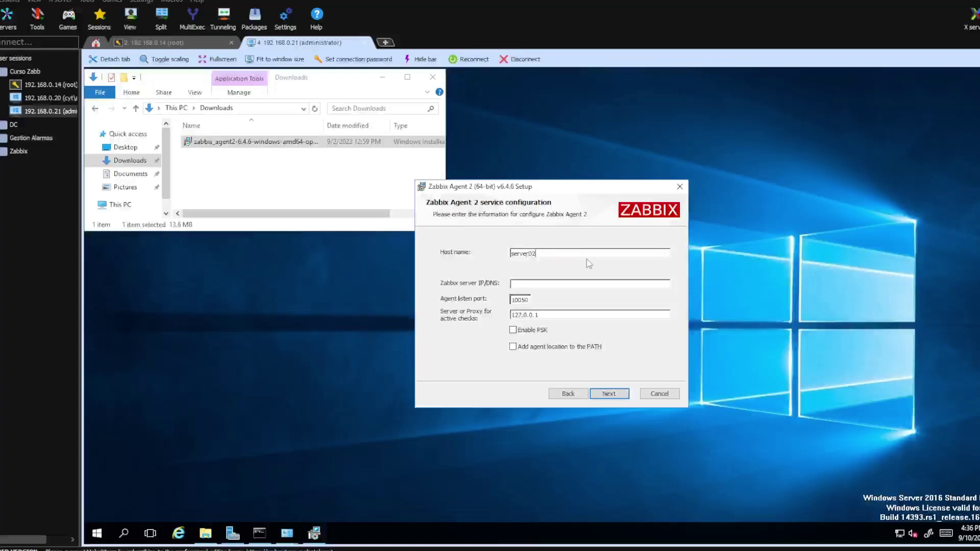
pyautogui.click(531, 282)
pyautogui.write('192.168.01.')
pyautogui.press('BackSpace')
pyautogui.press('BackSpace')
pyautogui.write('.14')
pyautogui.moveTo(559, 314); pyautogui.dragTo(502, 322)
pyautogui.write('192.168.0.14')
pyautogui.click(513, 330)
pyautogui.click(604, 396)
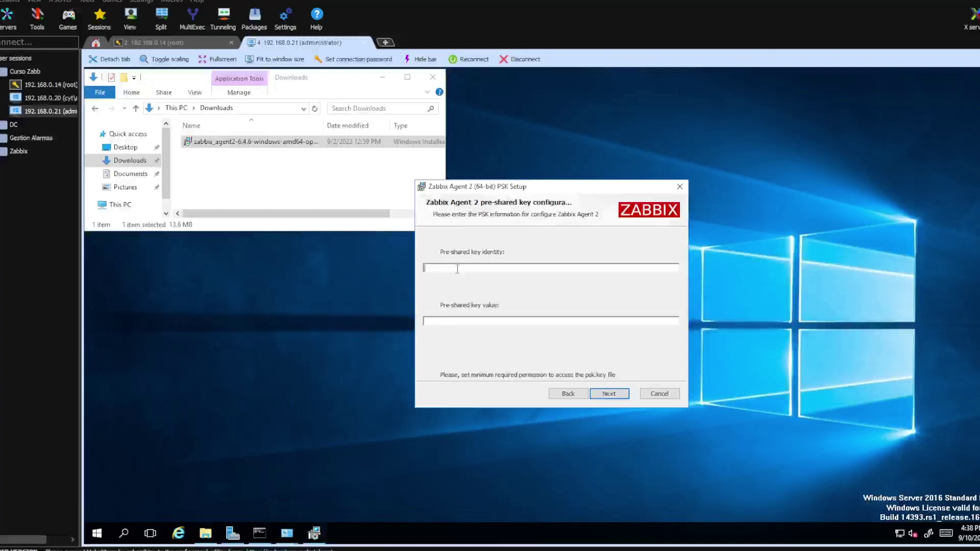
# - Set the pre-shared key identity to server02
pyautogui.write('server02')
pyautogui.click(567, 394)
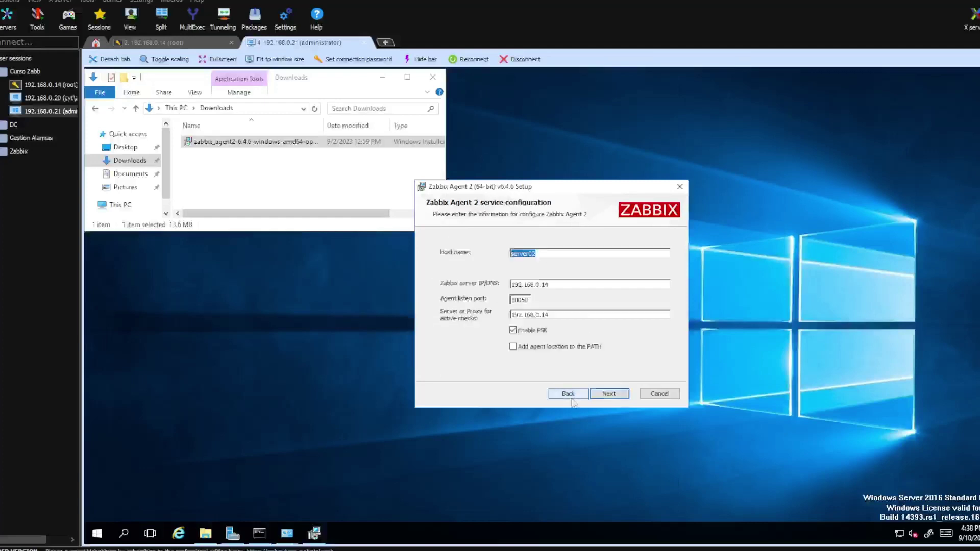
pyautogui.click(609, 393)
pyautogui.click(471, 320)
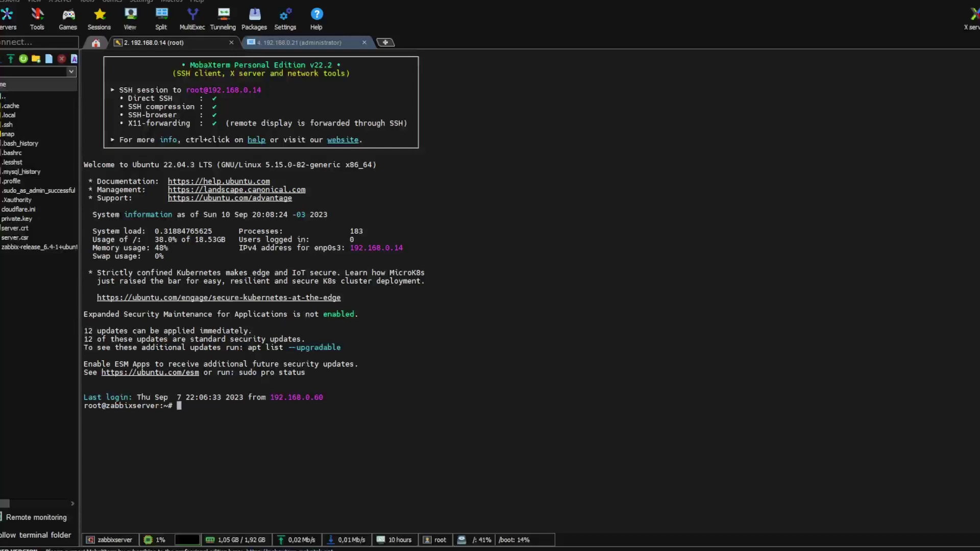
# - Generate a random key with "openssl rand -hex 32" in the 192.168.0.14 root terminal session and copy it
pyautogui.rightClick(296, 425)
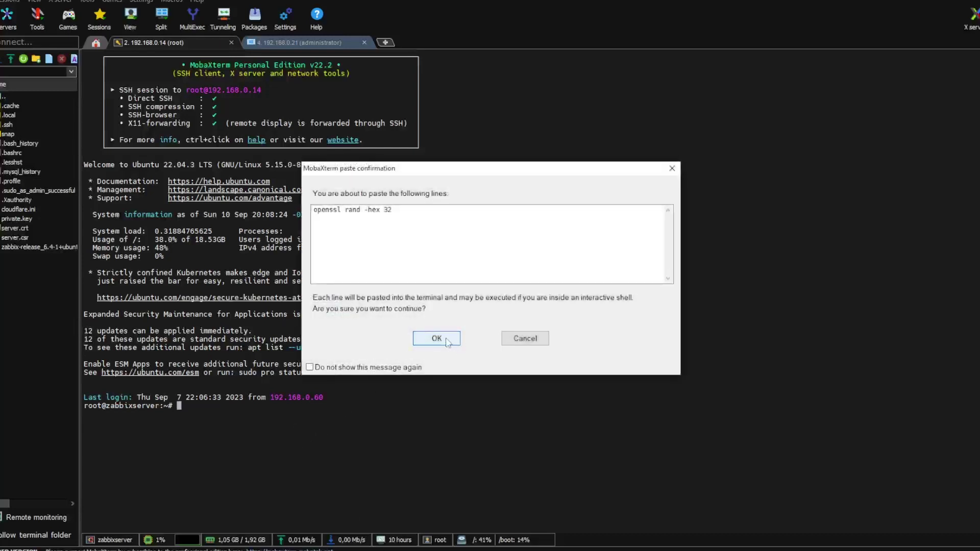
pyautogui.click(437, 339)
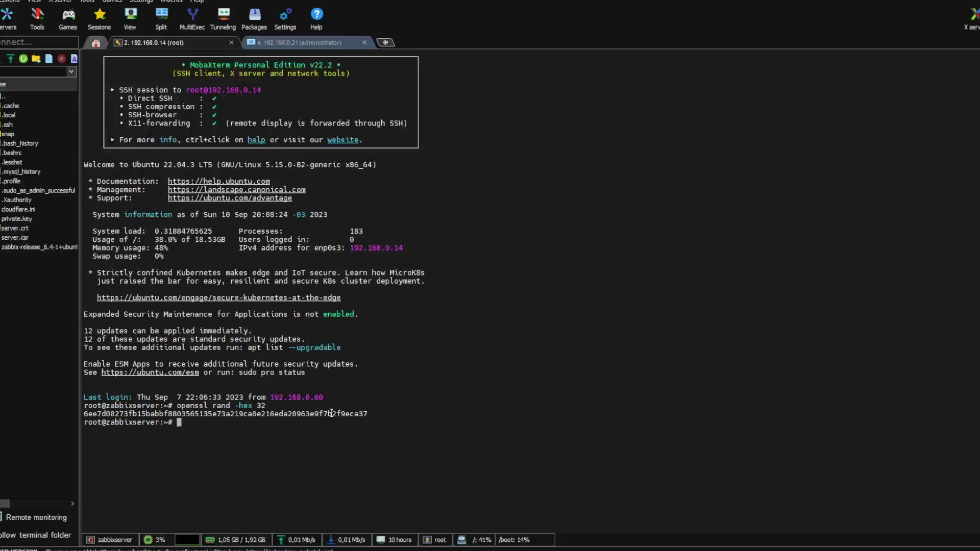
pyautogui.doubleClick(331, 413)
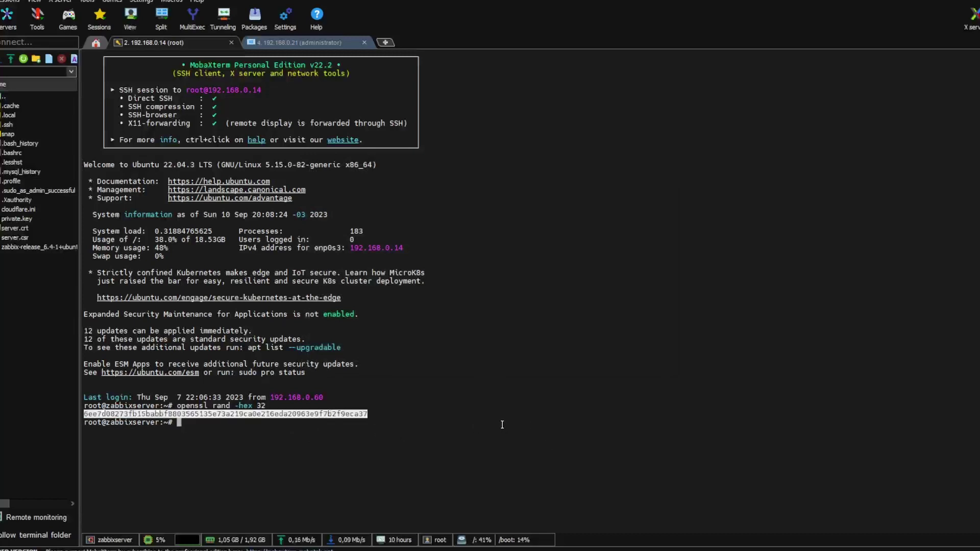
pyautogui.hotkey('ctrl', 'c')
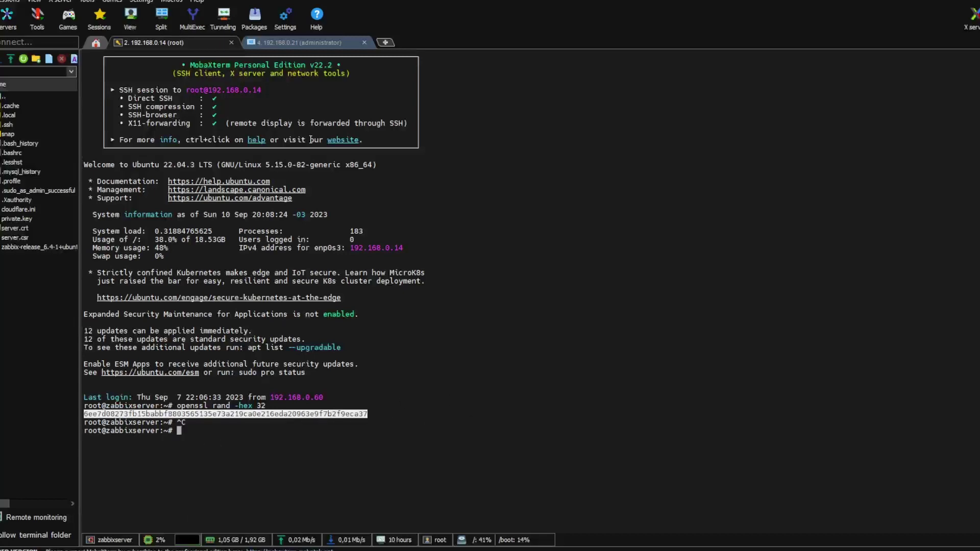
# - Return to the 192.168.0.21 session, paste the generated key as the pre-shared key value and complete the agent installation
pyautogui.click(334, 43)
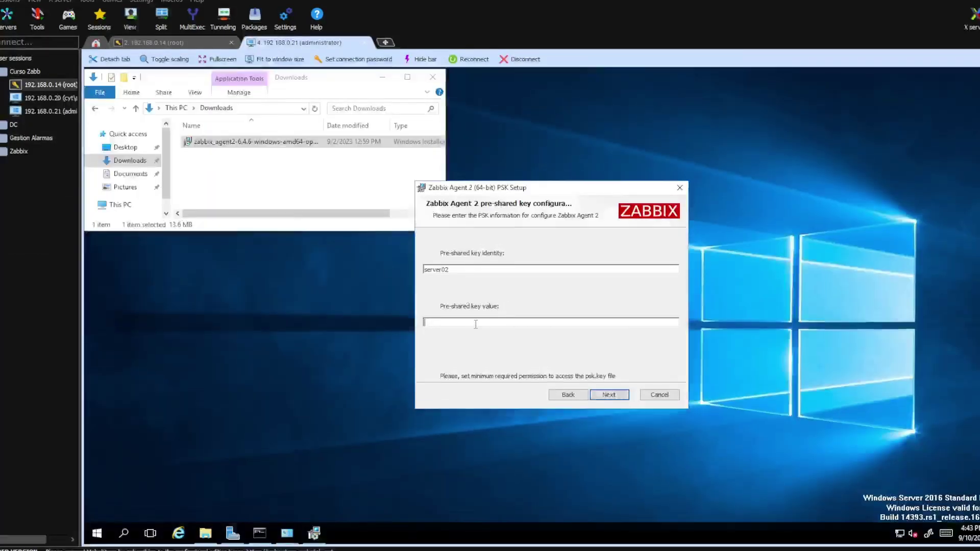
pyautogui.hotkey('ctrl', 'v')
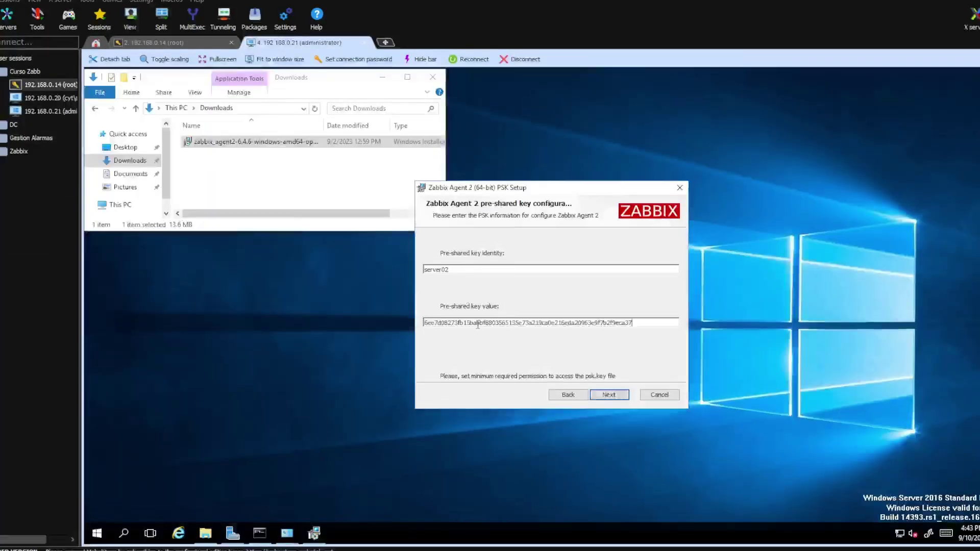
pyautogui.click(610, 396)
pyautogui.click(609, 389)
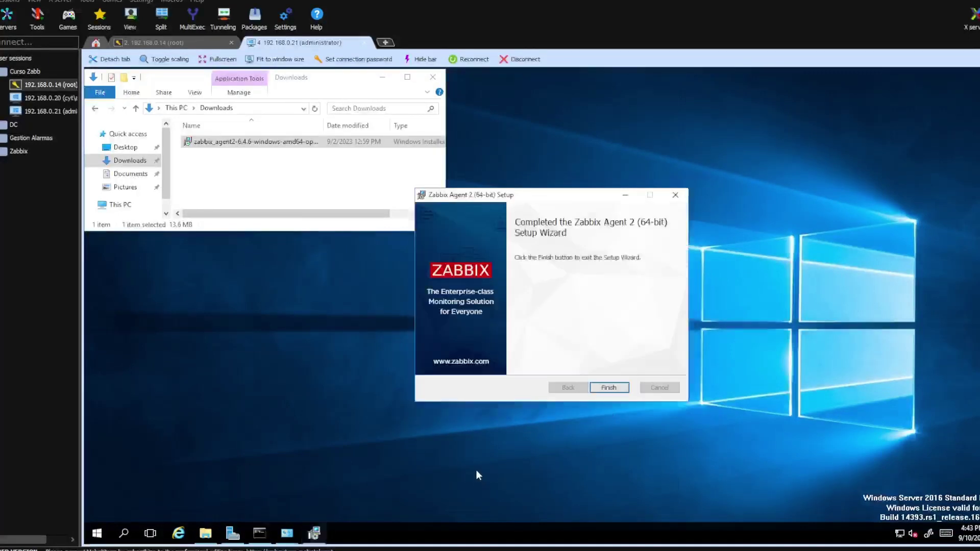
pyautogui.click(607, 389)
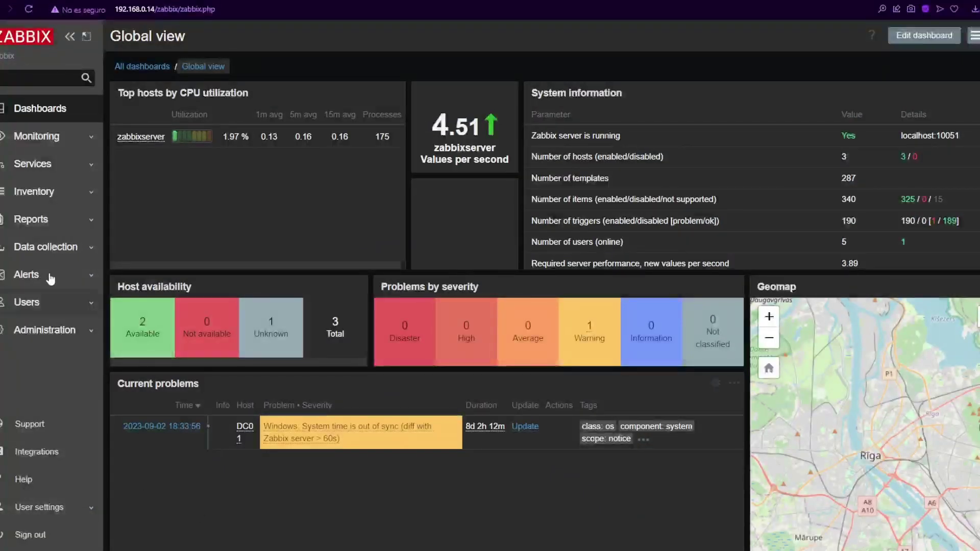
# - Create a host group named "Windows Server" in the Zabbix web interface
pyautogui.click(33, 255)
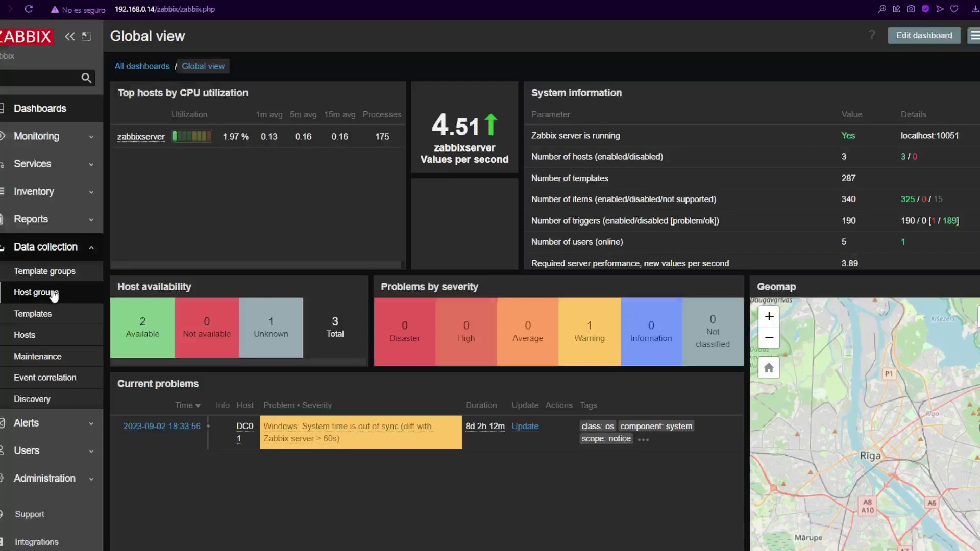
pyautogui.click(54, 295)
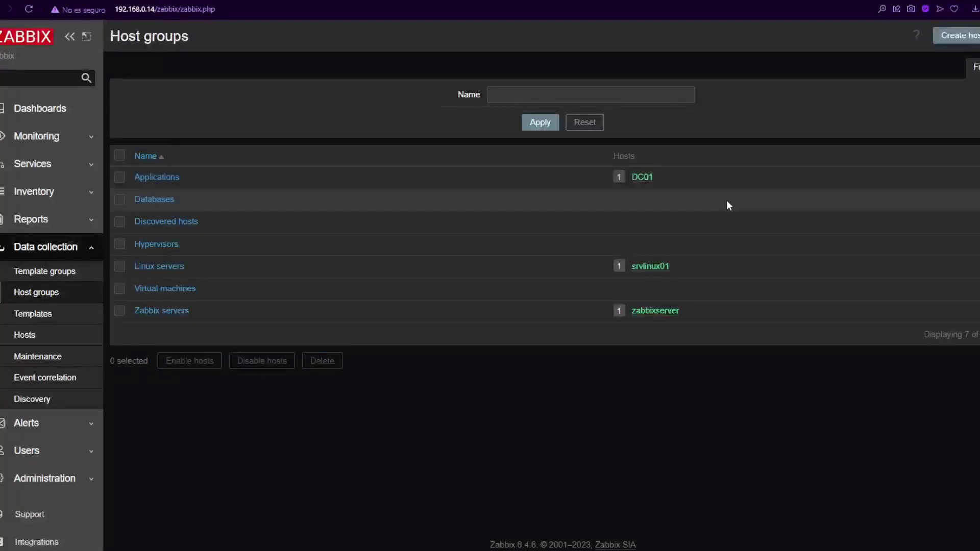
pyautogui.click(958, 35)
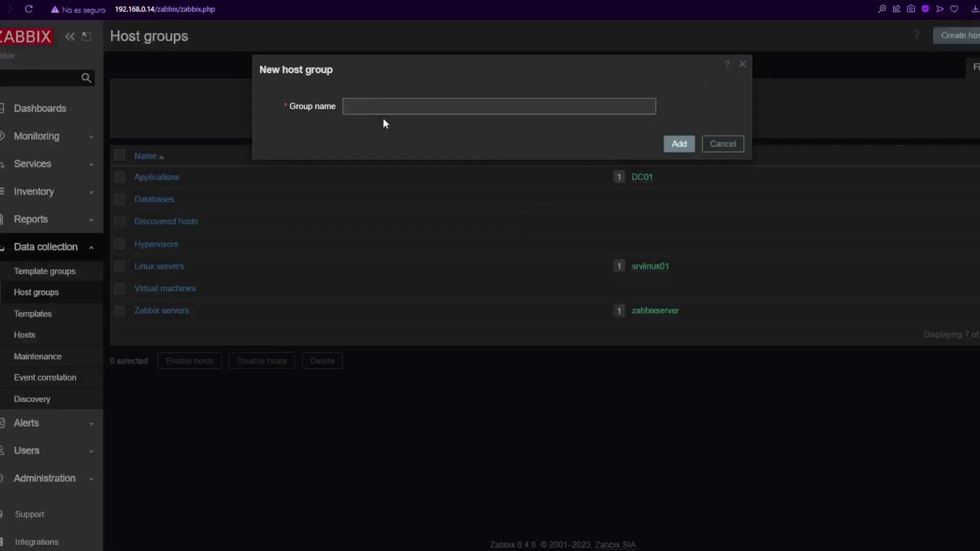
pyautogui.write('Windows Server')
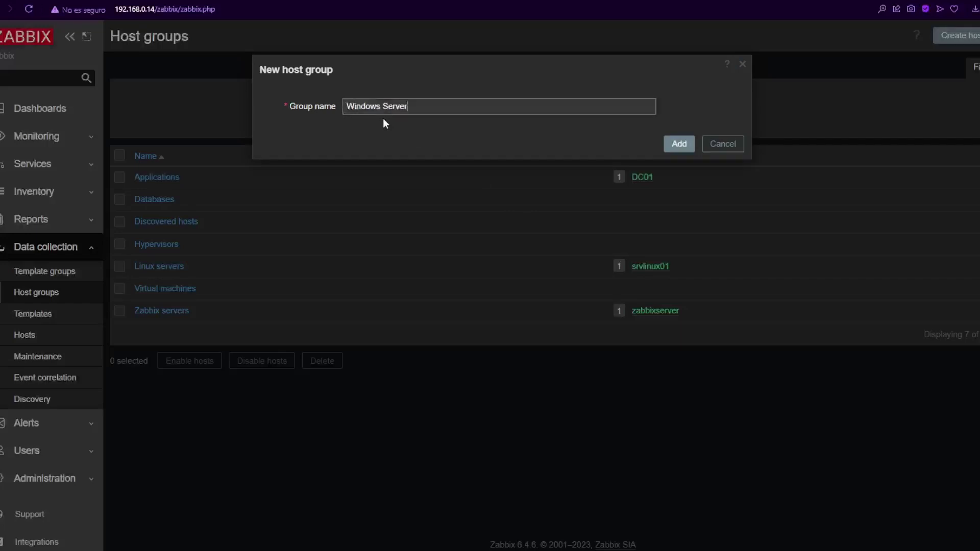
pyautogui.click(679, 143)
pyautogui.moveTo(202, 369); pyautogui.dragTo(139, 369)
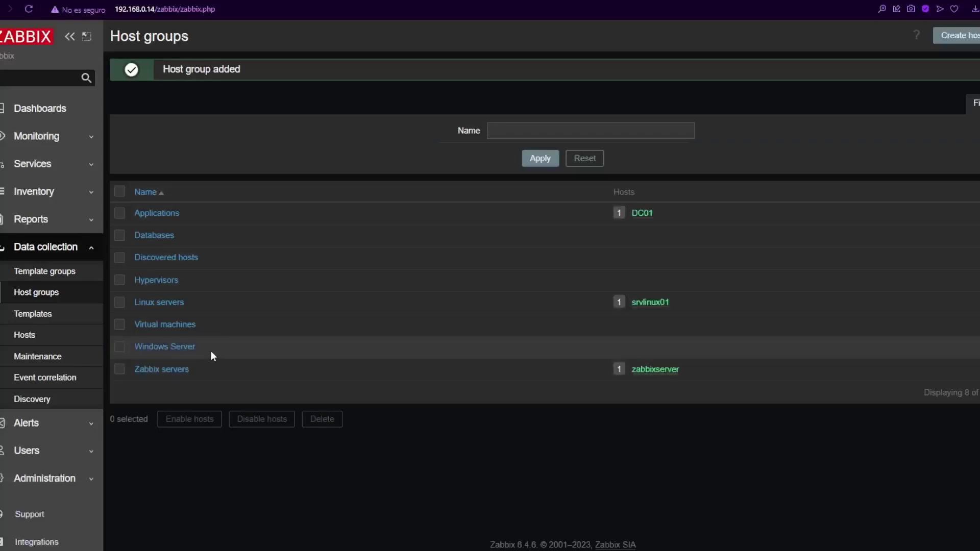
pyautogui.moveTo(211, 350); pyautogui.dragTo(124, 343)
pyautogui.click(254, 354)
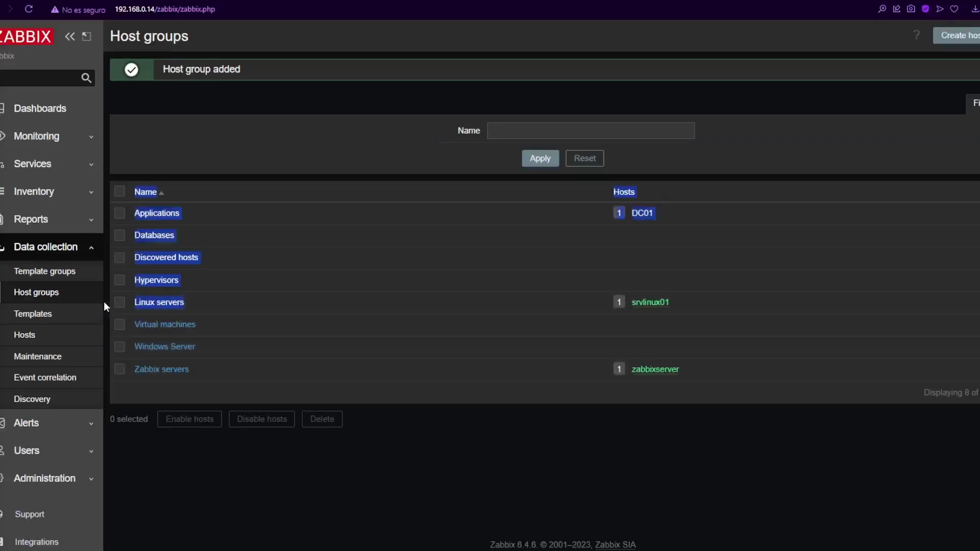
# - Start a new host in the Zabbix hosts list with the host name server02
pyautogui.click(78, 338)
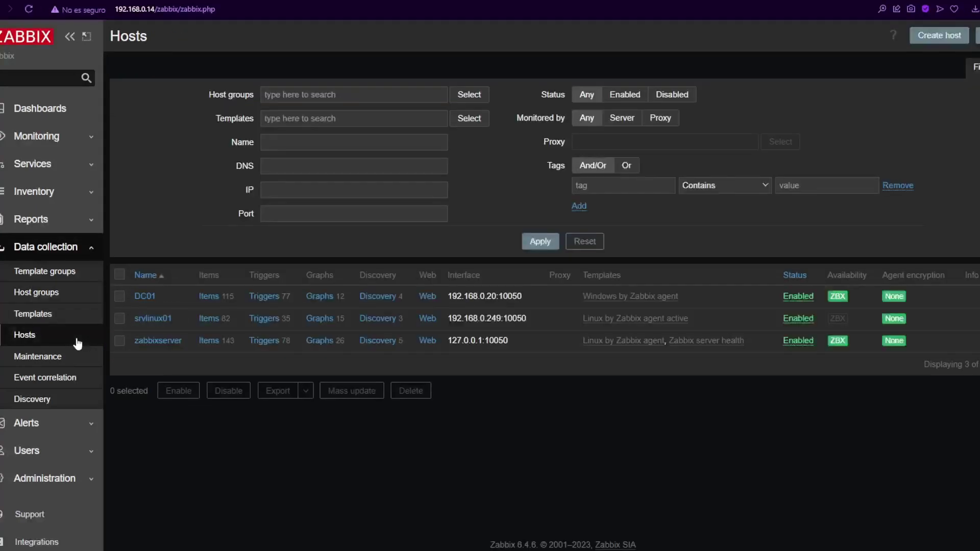
pyautogui.click(939, 35)
pyautogui.click(299, 129)
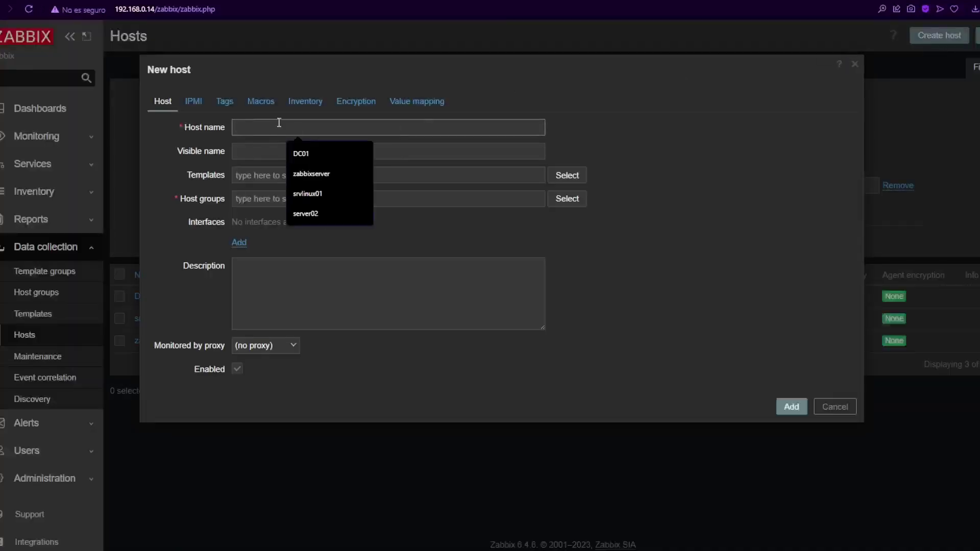
pyautogui.write('server02')
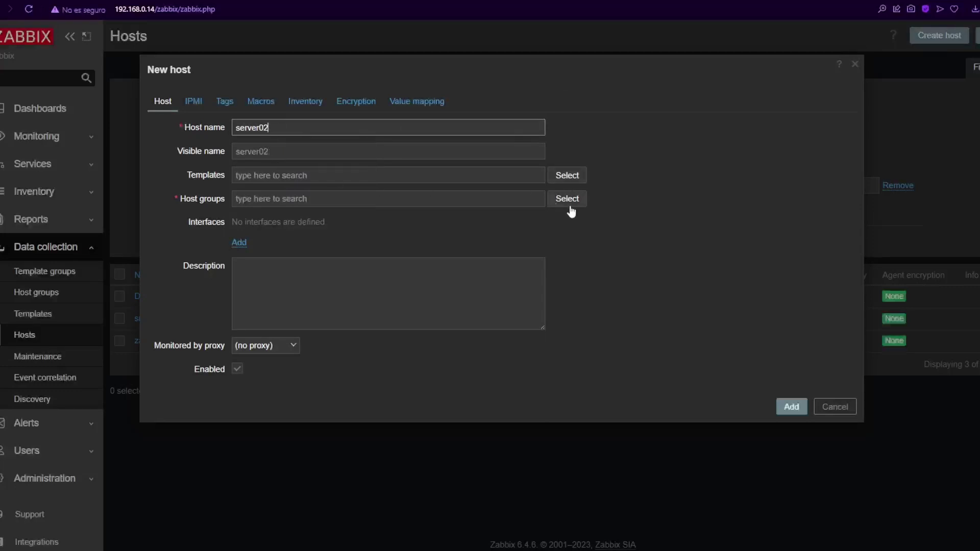
# - Link the "Windows by Zabbix agent active" template to the new host and assign it to the "Windows Server" host group
pyautogui.click(568, 175)
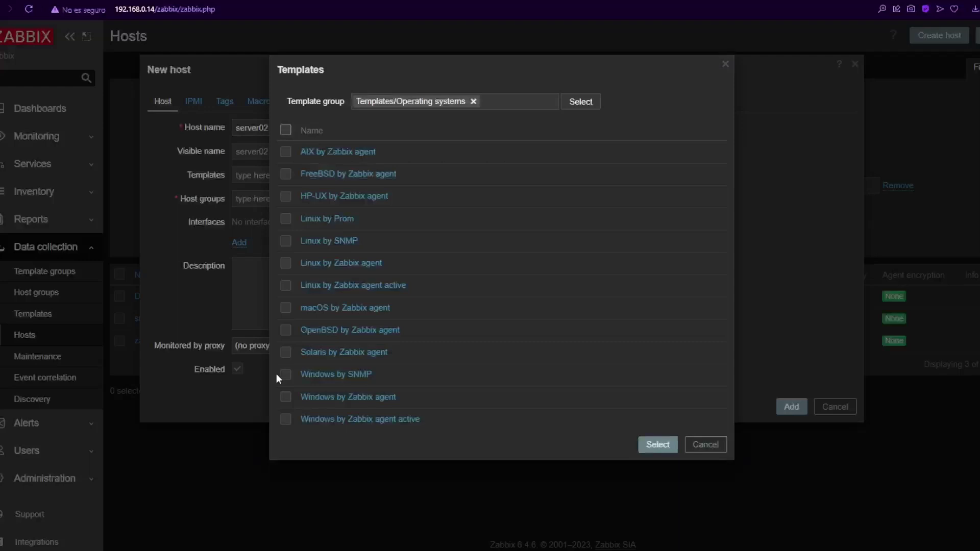
pyautogui.click(286, 420)
pyautogui.click(655, 451)
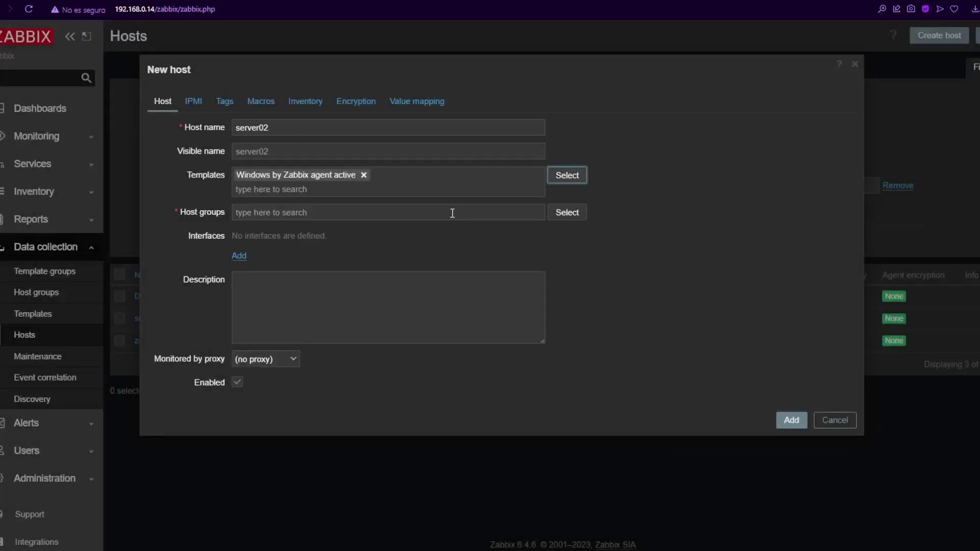
pyautogui.click(567, 212)
pyautogui.click(286, 255)
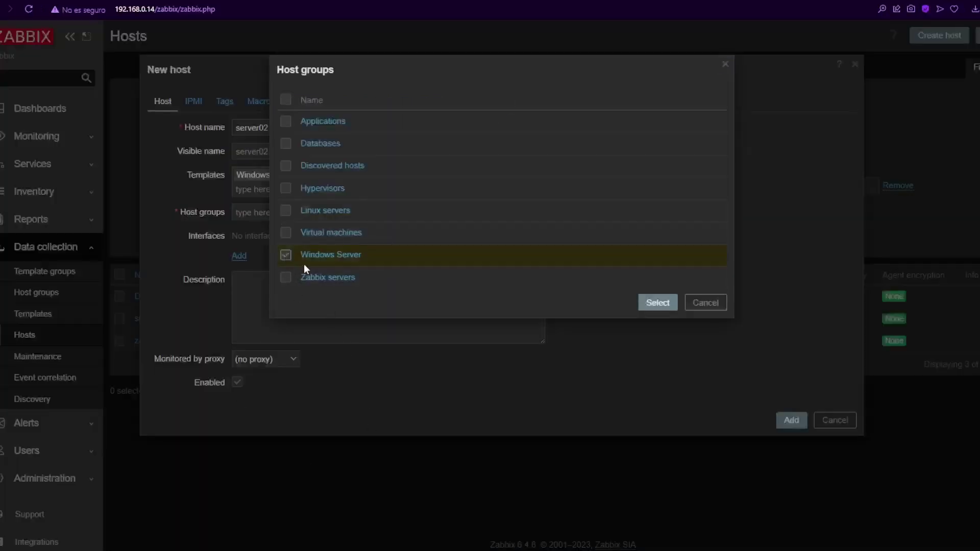
pyautogui.click(657, 303)
# - Give the host an Agent interface with IP address 192.168.0.21 and add the host
pyautogui.click(238, 269)
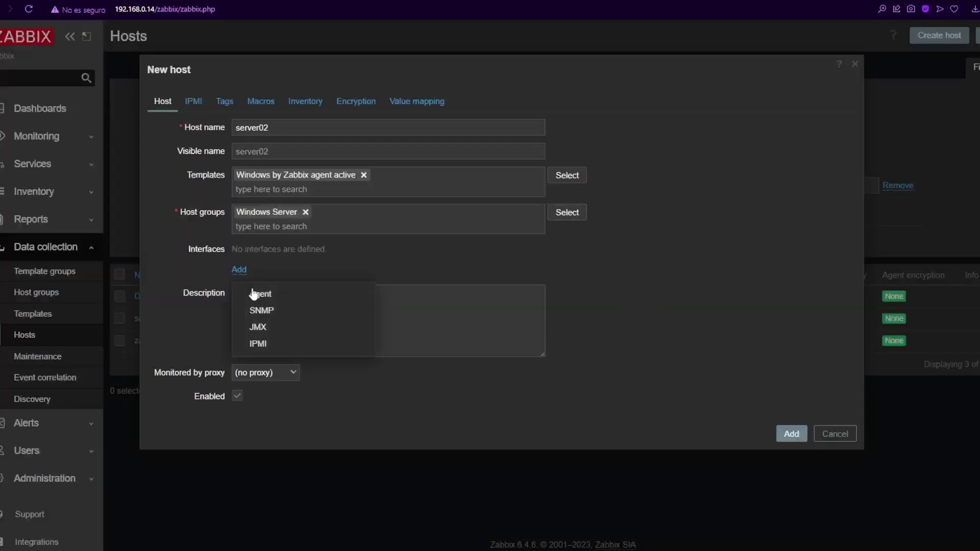
pyautogui.click(258, 300)
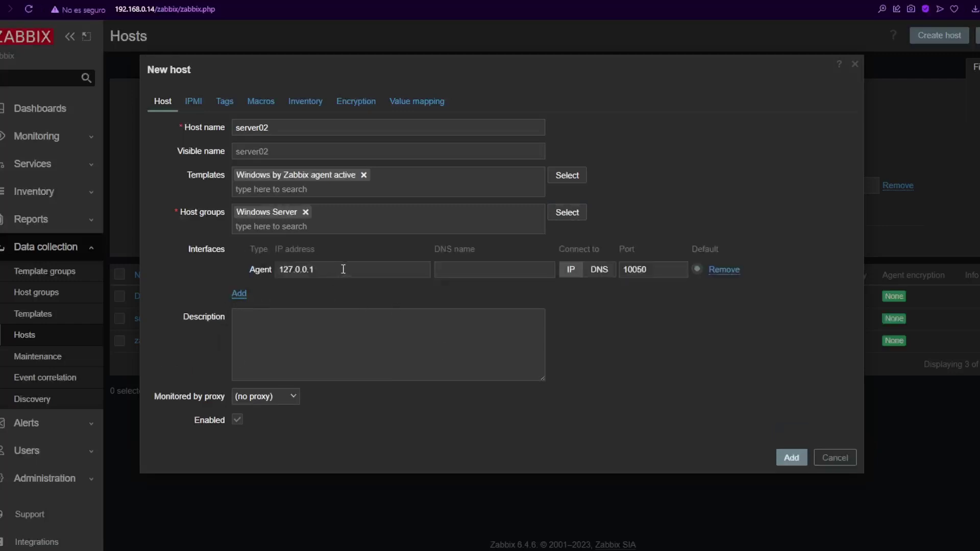
pyautogui.moveTo(343, 269); pyautogui.dragTo(163, 262)
pyautogui.write('192.168')
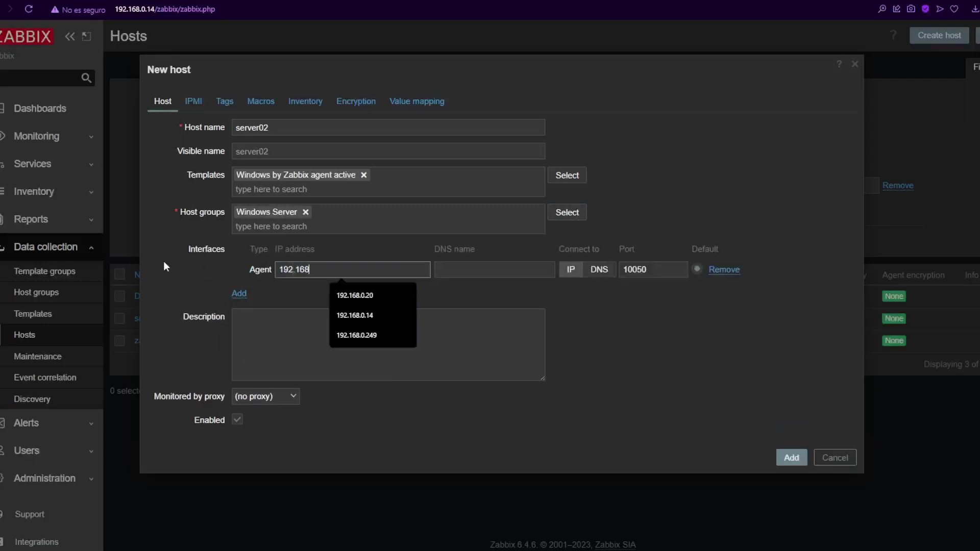
pyautogui.write('.0.21')
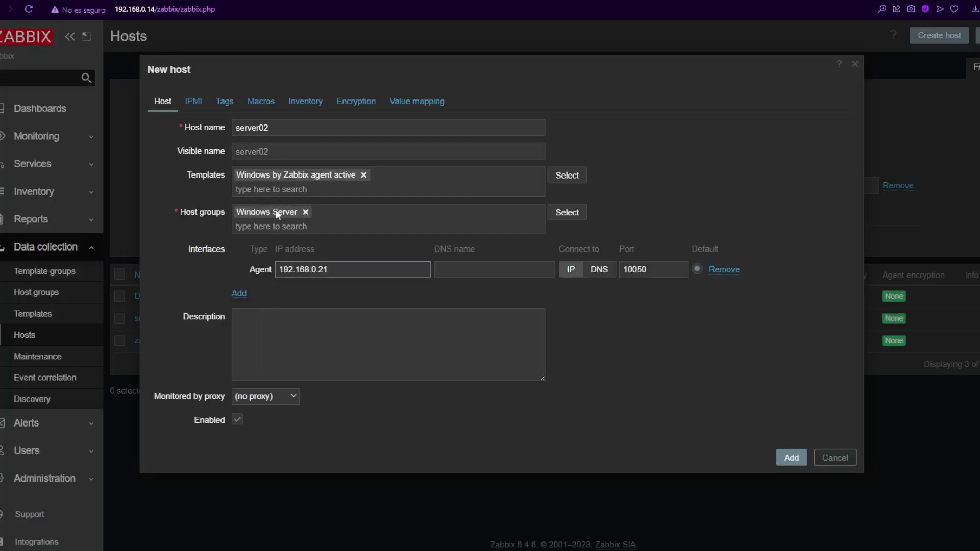
pyautogui.click(790, 458)
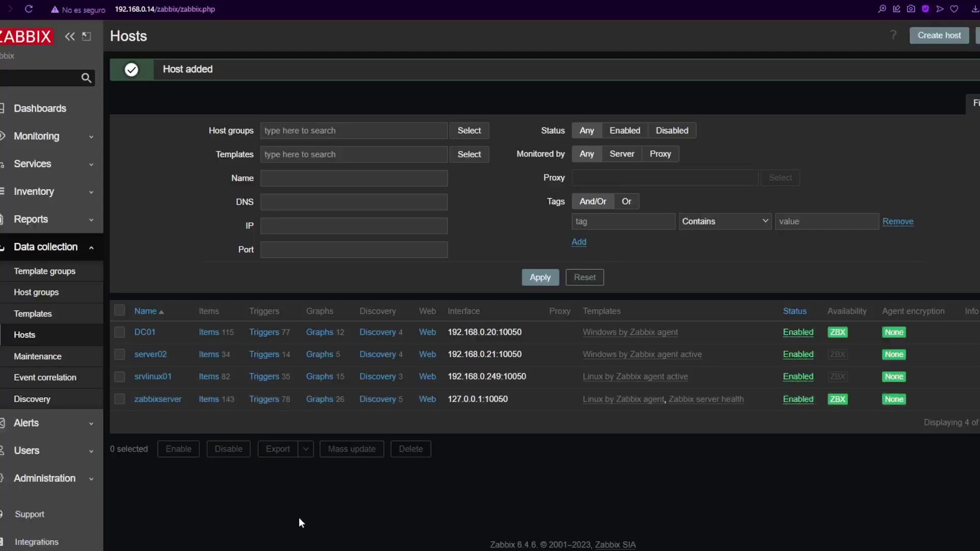
# - Enable PSK encryption for connections to and from host server02, with server02 as the PSK identity
pyautogui.click(153, 357)
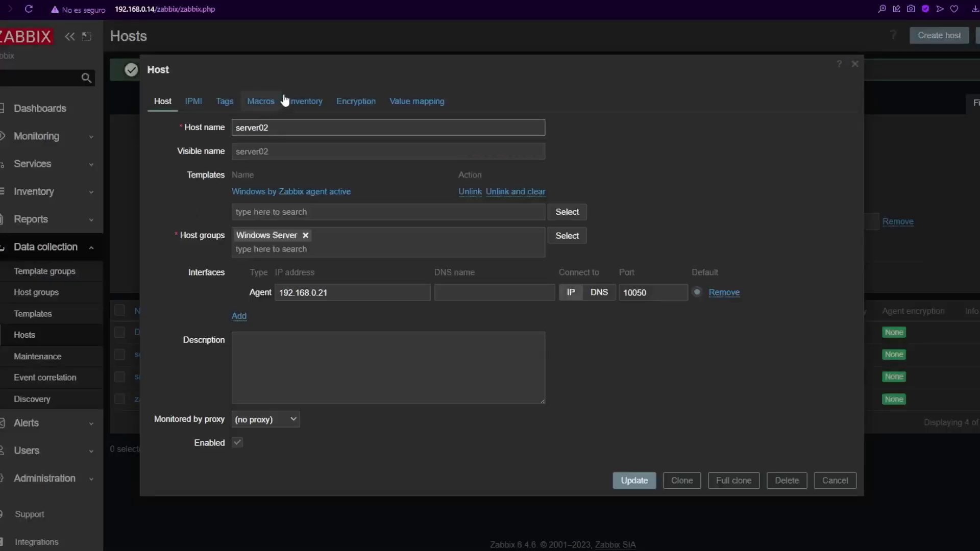
pyautogui.click(358, 101)
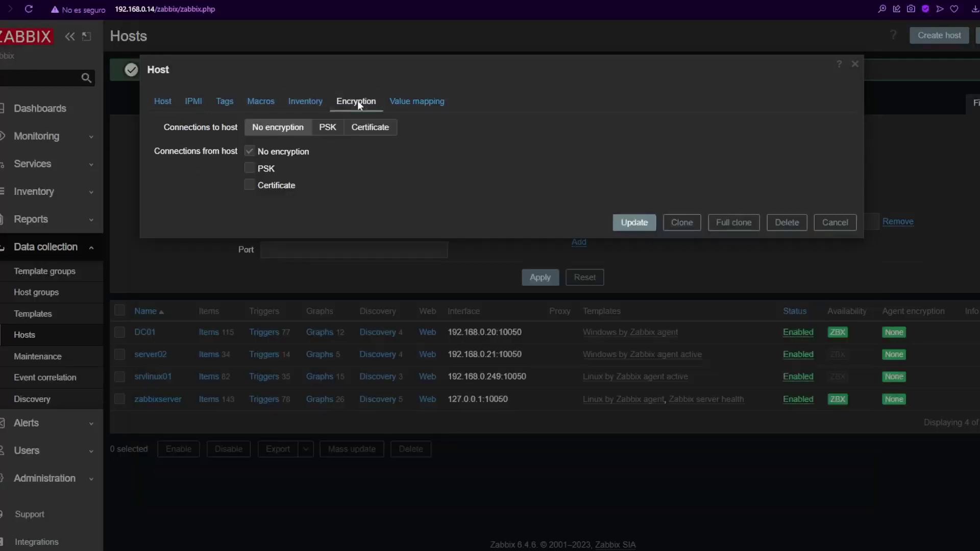
pyautogui.click(328, 129)
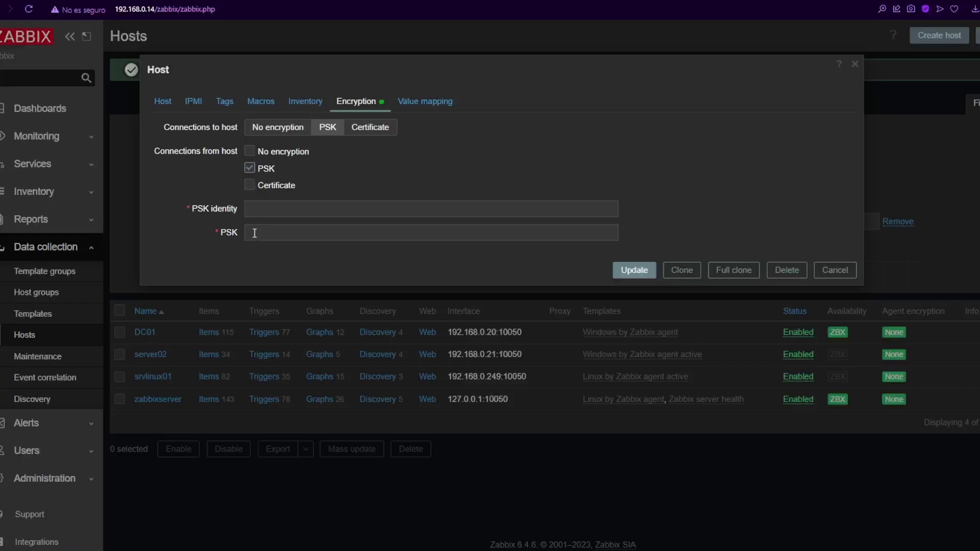
pyautogui.click(257, 210)
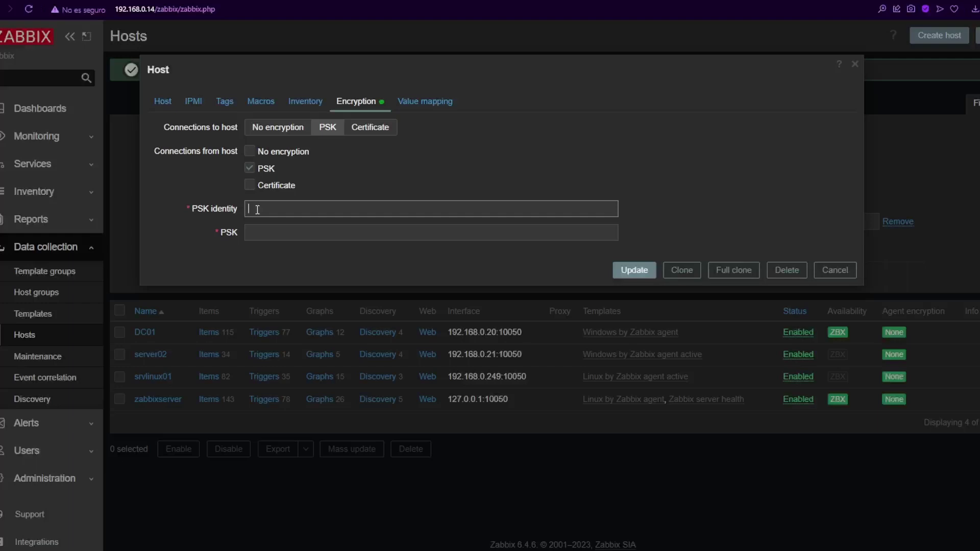
pyautogui.write('server')
pyautogui.write('02')
# - Copy the generated pre-shared key from the MobaXterm root session on 192.168.0.14 into the host's PSK field and update the host
pyautogui.click(275, 234)
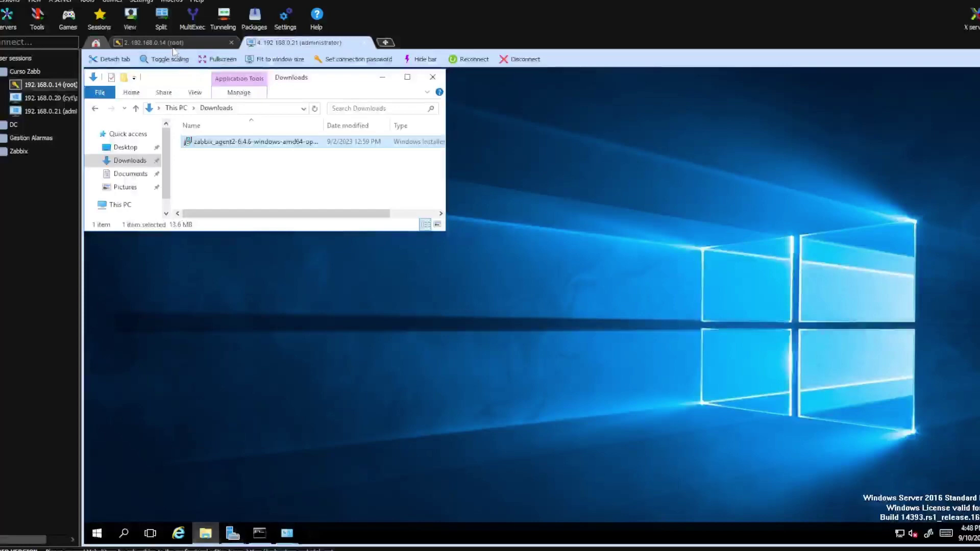
pyautogui.click(154, 42)
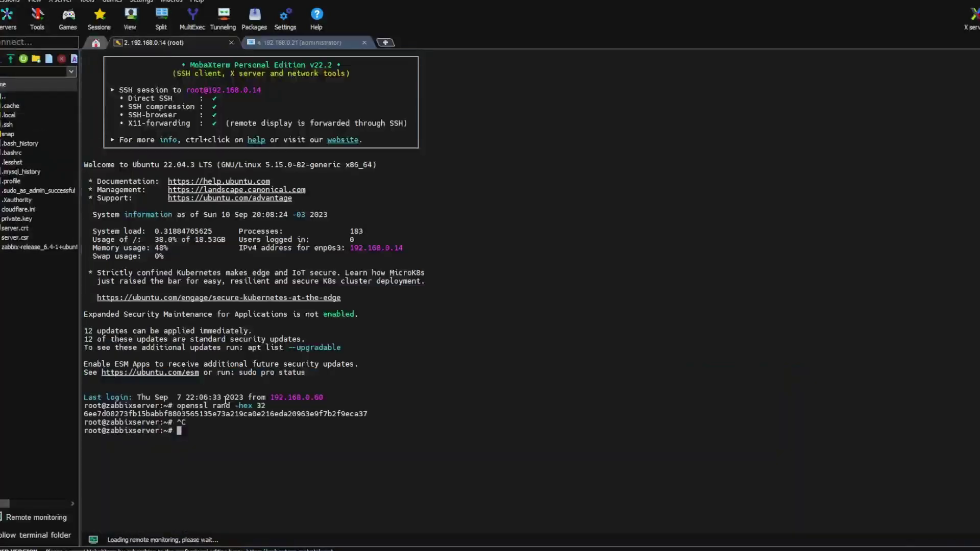
pyautogui.doubleClick(228, 414)
pyautogui.hotkey('ctrl', 'c')
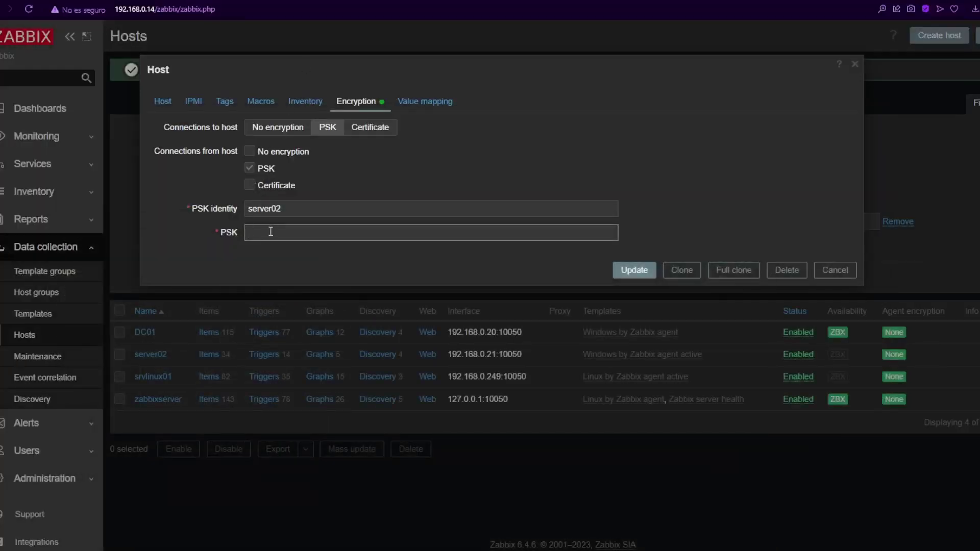
pyautogui.click(272, 232)
pyautogui.hotkey('ctrl', 'v')
pyautogui.click(635, 270)
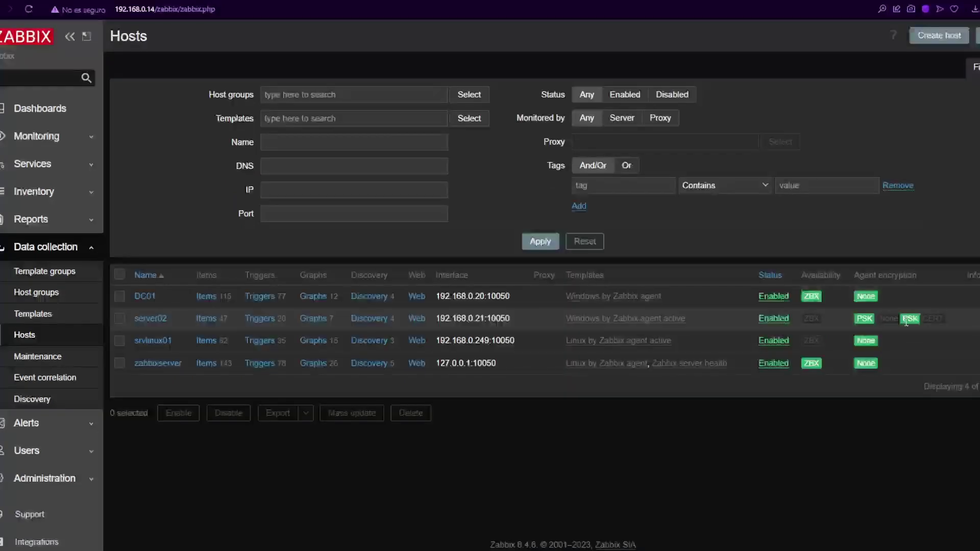
# - Open the latest monitoring data in Zabbix and filter it by host server02
pyautogui.click(69, 136)
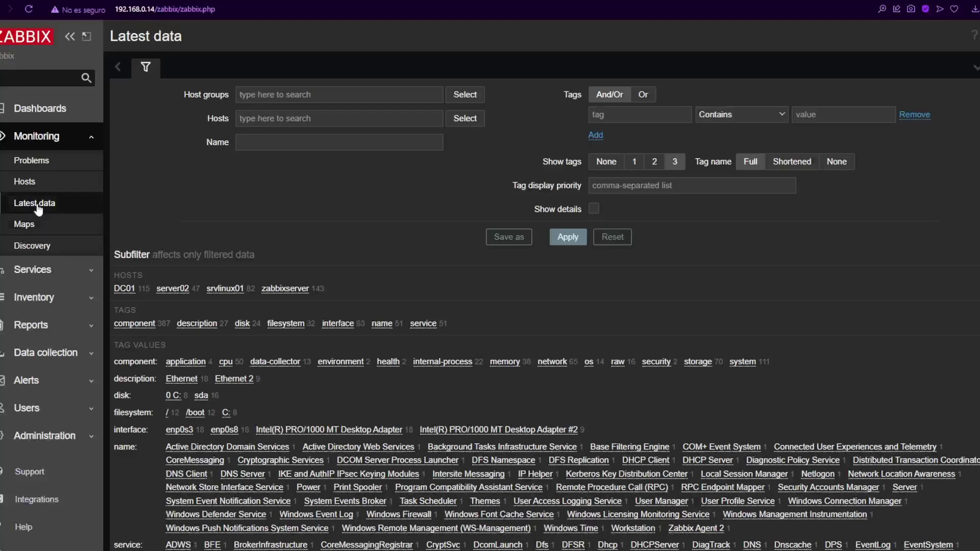
pyautogui.click(268, 116)
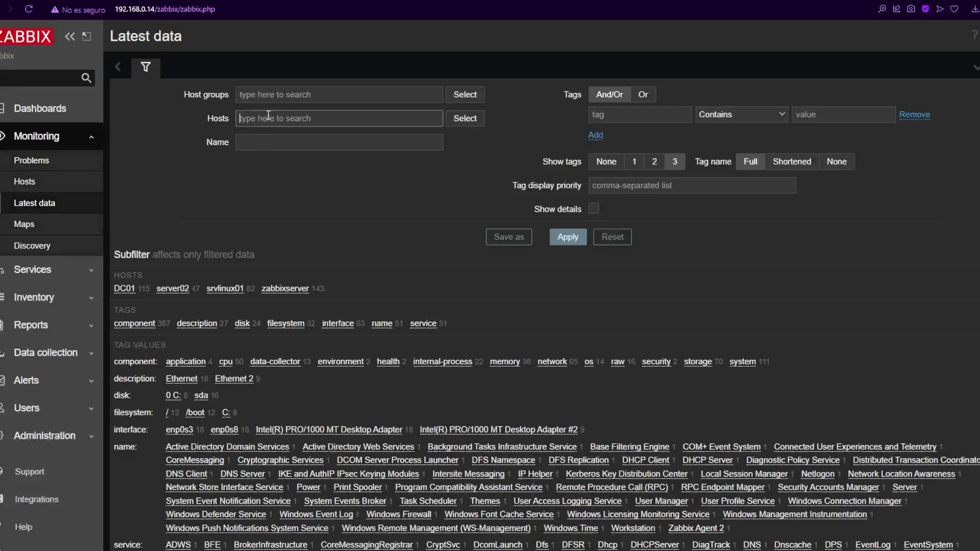
pyautogui.write('server02')
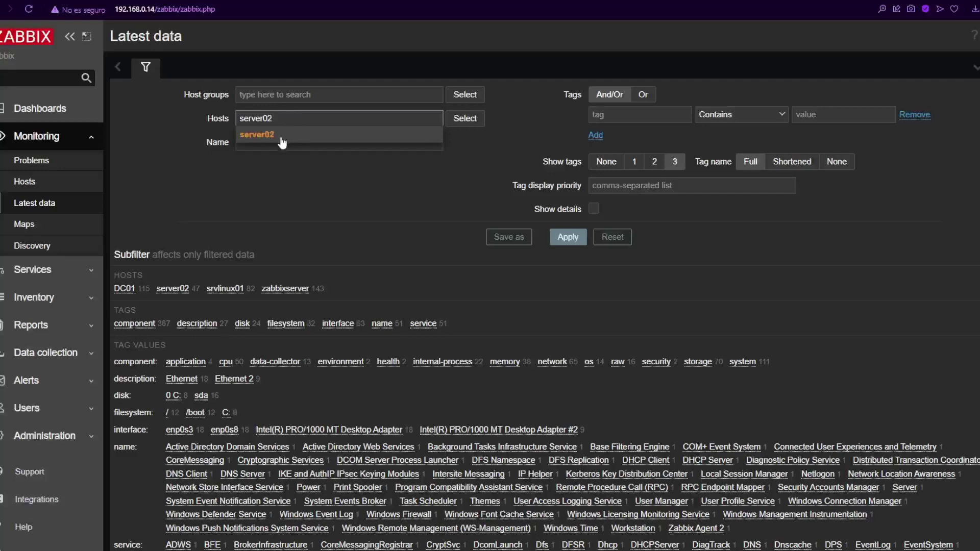
pyautogui.click(281, 139)
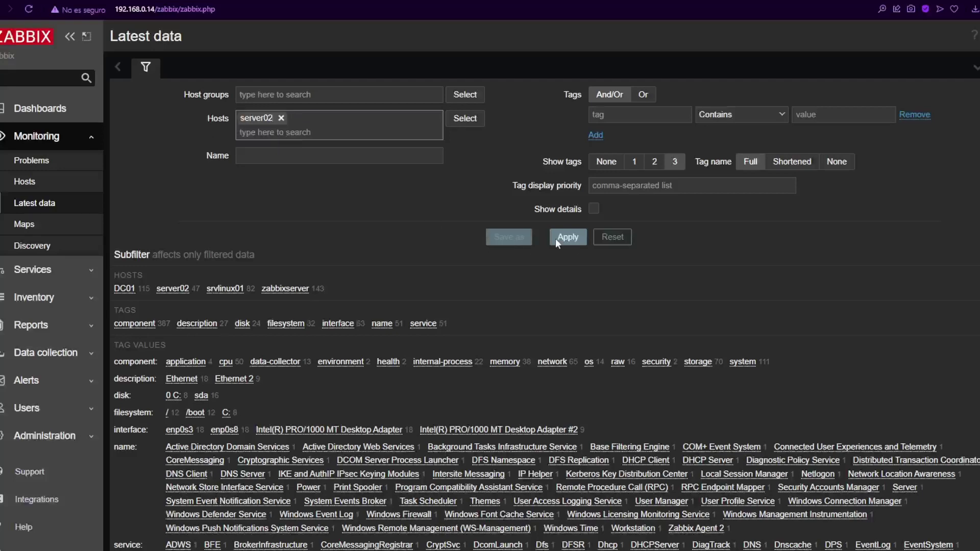
pyautogui.click(567, 237)
# - Examine the last check times and last values of server02's Windows items in the latest data list
pyautogui.scroll(-4, 358, 291)
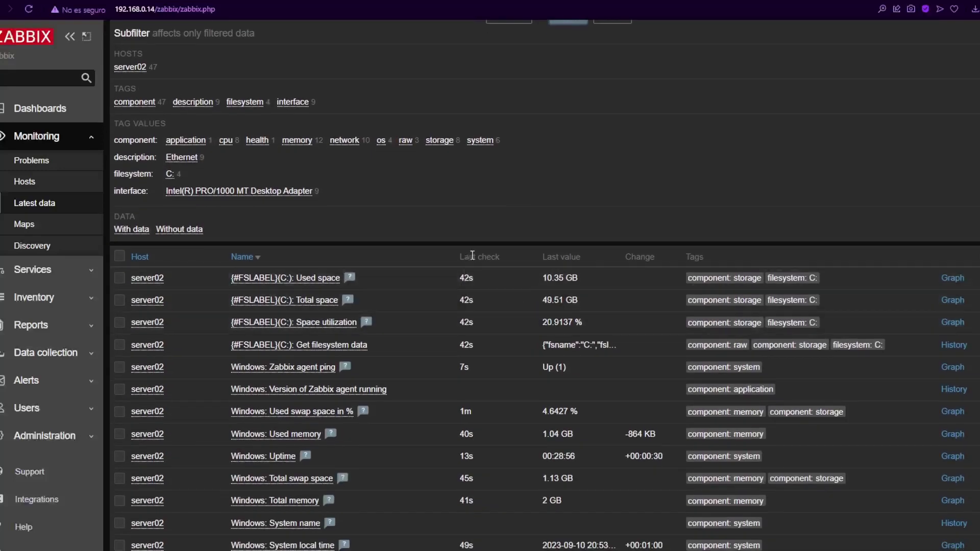
pyautogui.scroll(-5, 466, 387)
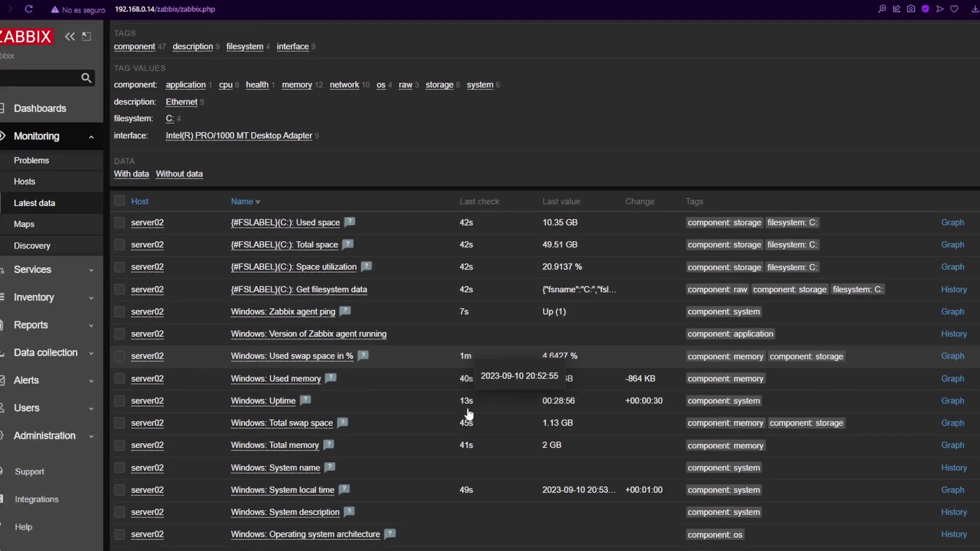
pyautogui.scroll(3, 467, 383)
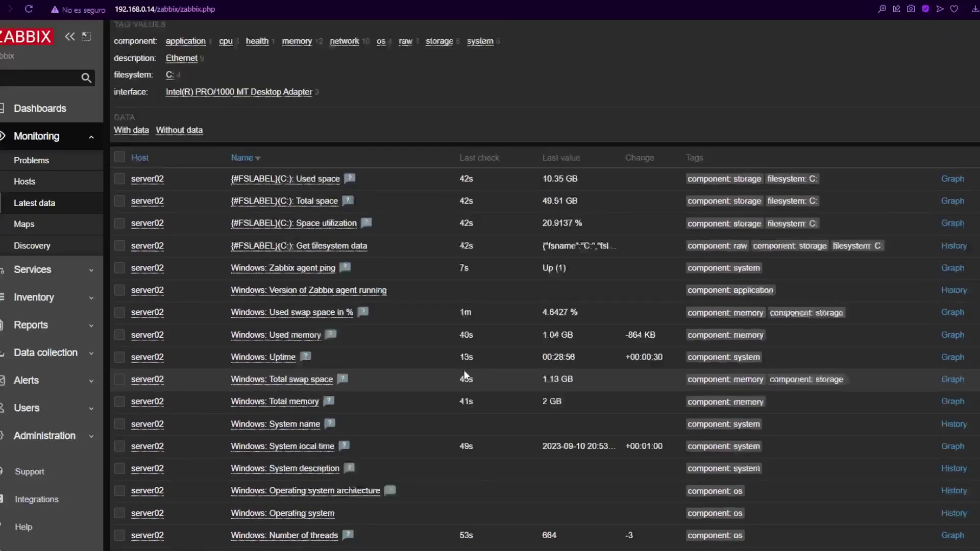
pyautogui.scroll(-1, 469, 357)
pyautogui.scroll(-2, 472, 334)
pyautogui.scroll(-2, 466, 352)
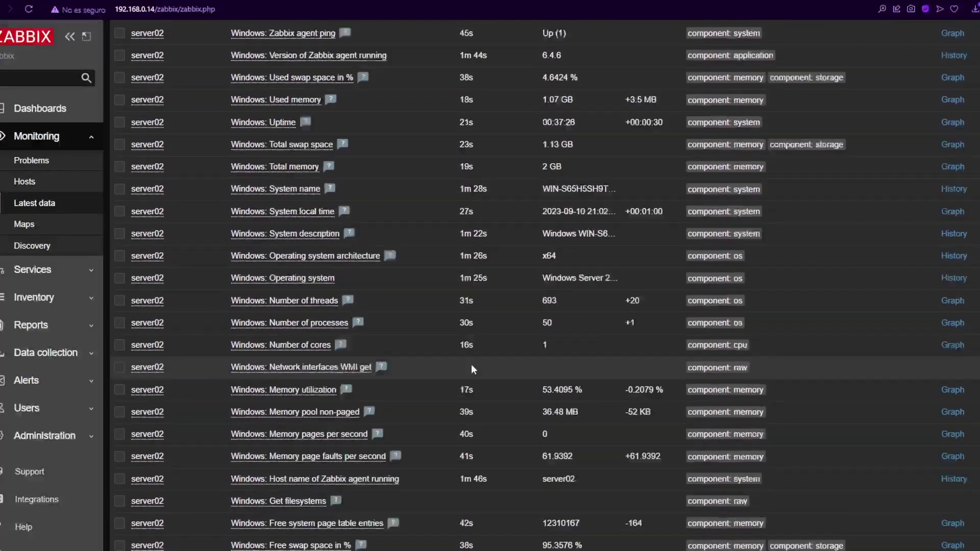
pyautogui.scroll(5, 470, 365)
pyautogui.scroll(-7, 465, 393)
pyautogui.scroll(-1, 468, 418)
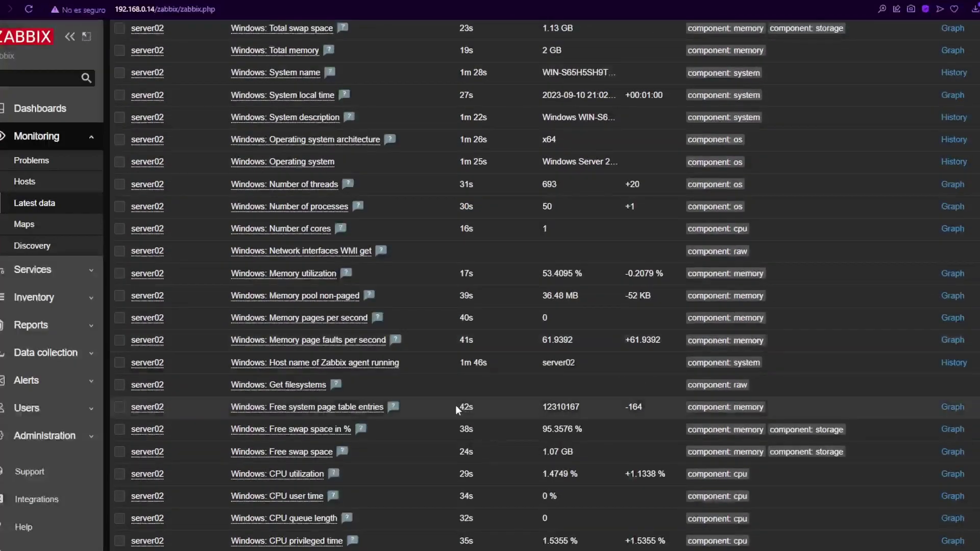
pyautogui.scroll(-1, 455, 405)
pyautogui.scroll(4, 457, 406)
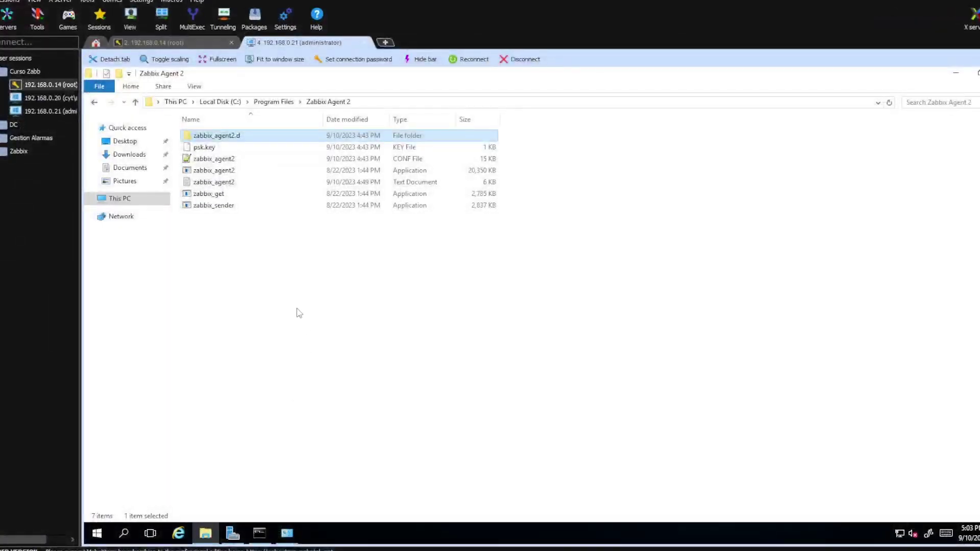
# - Open the zabbix_agent2 configuration file on the Windows server and check its Server, ServerActive and Hostname parameters
pyautogui.doubleClick(235, 160)
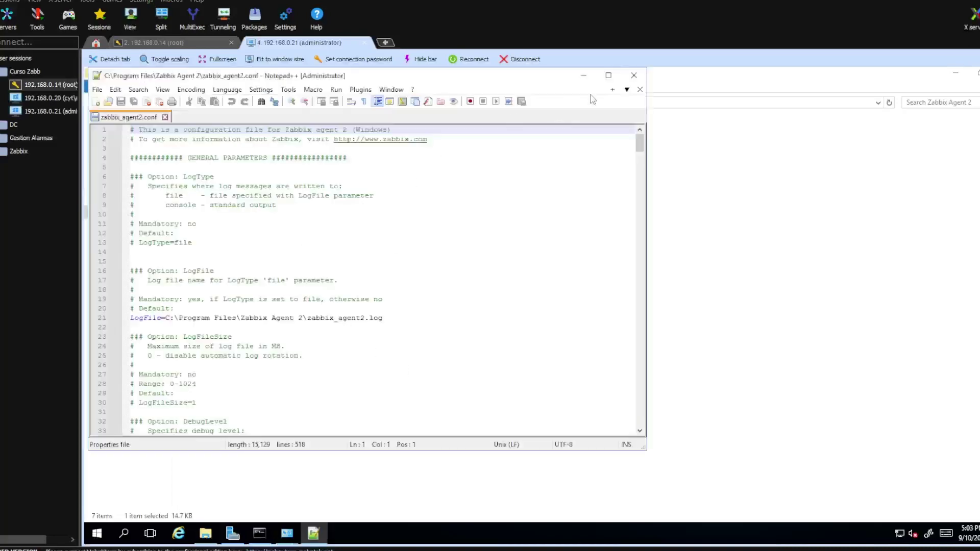
pyautogui.click(609, 76)
pyautogui.scroll(-11, 232, 306)
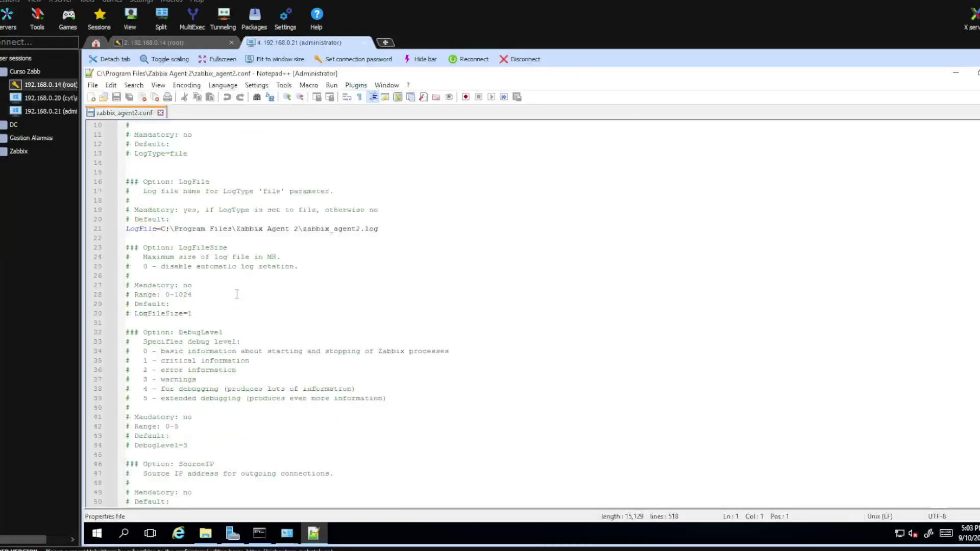
pyautogui.scroll(-9, 233, 307)
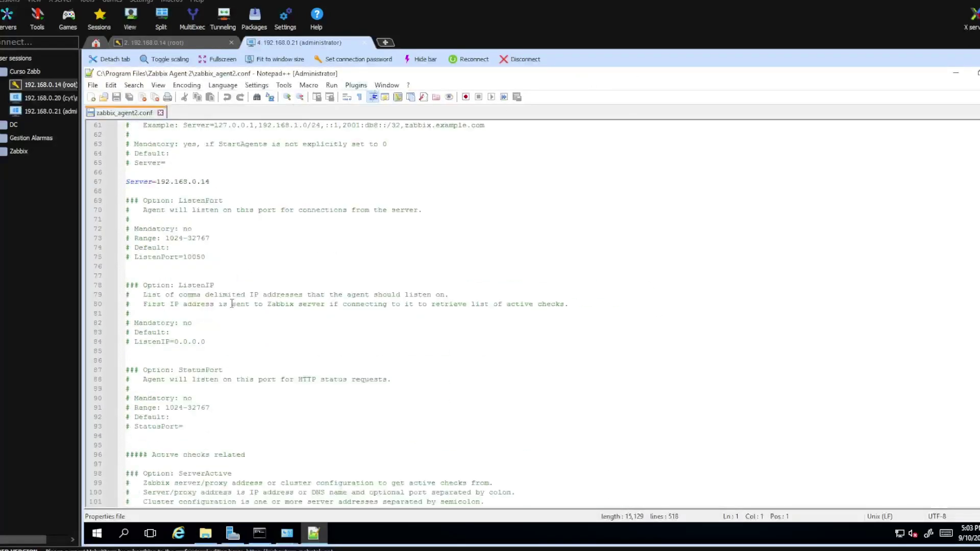
pyautogui.tripleClick(169, 182)
pyautogui.scroll(-12, 209, 278)
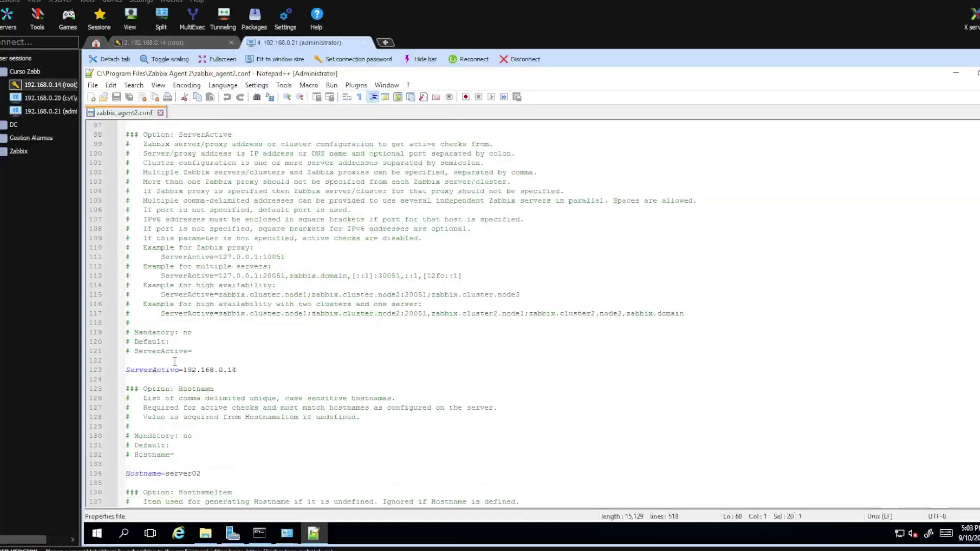
pyautogui.click(161, 378)
pyautogui.tripleClick(161, 370)
pyautogui.scroll(-4, 160, 370)
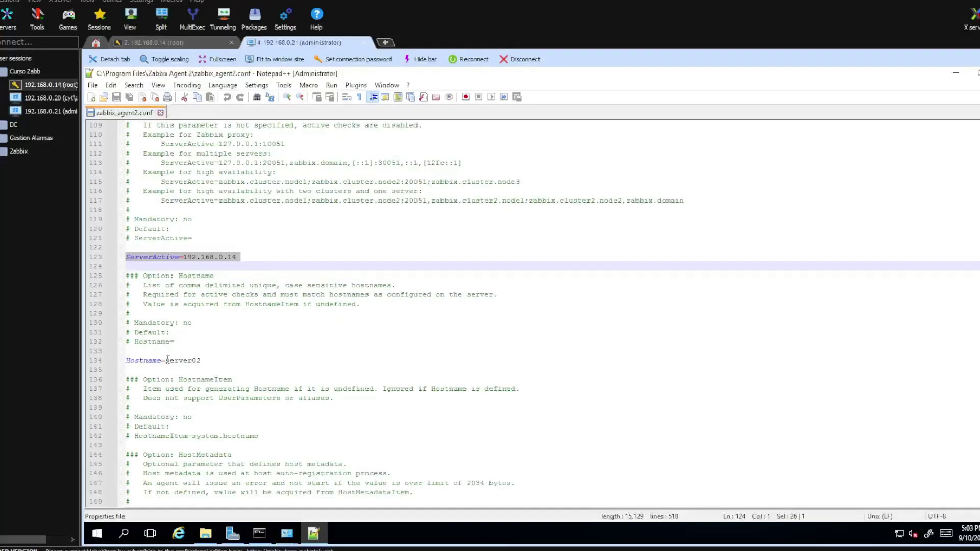
pyautogui.tripleClick(182, 360)
# - Check the TLSConnect and TLSAccept parameters in the TLS section of the agent configuration file
pyautogui.scroll(-20, 232, 339)
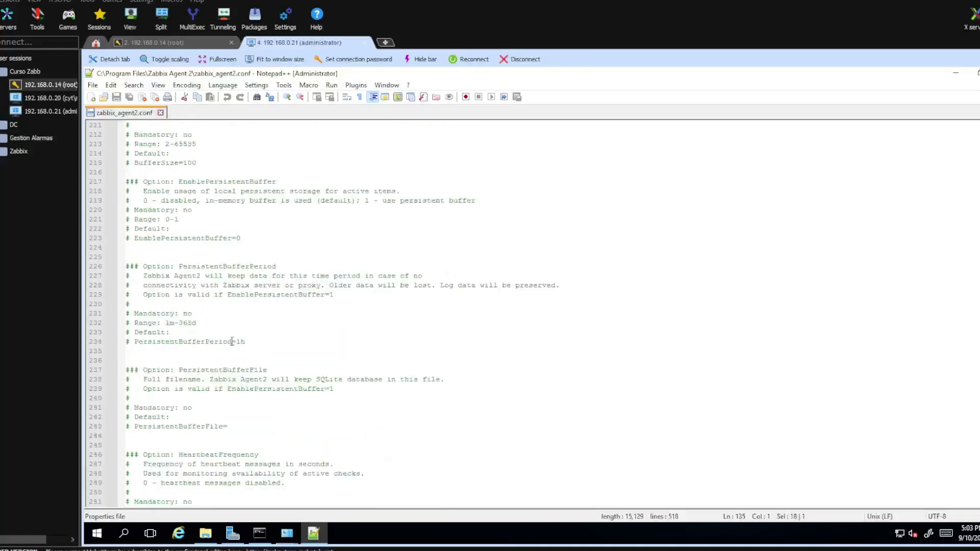
pyautogui.scroll(-20, 231, 343)
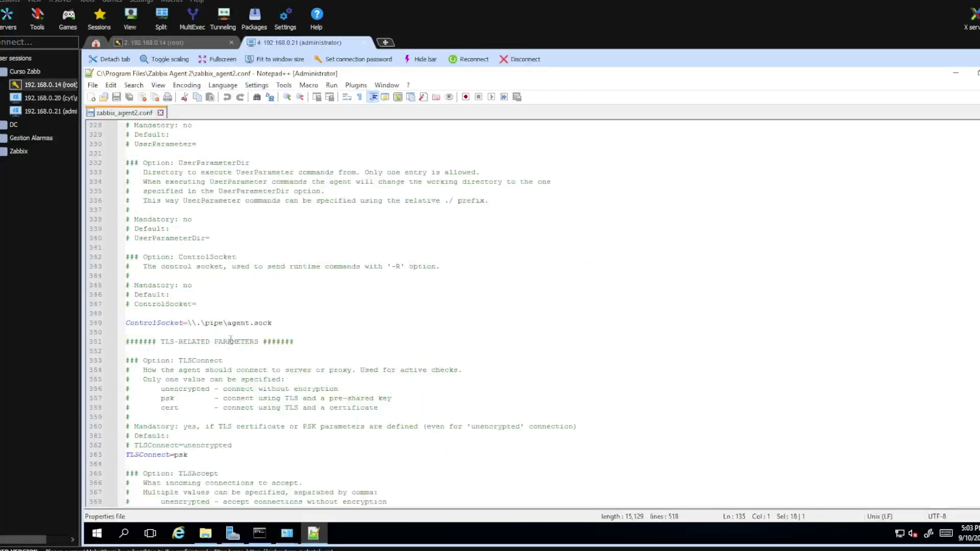
pyautogui.scroll(2, 230, 337)
pyautogui.doubleClick(153, 200)
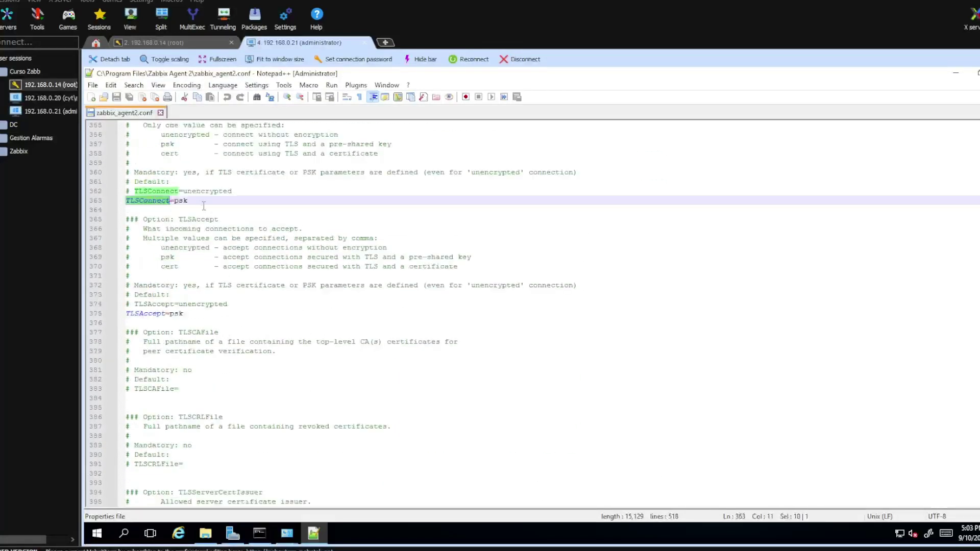
pyautogui.click(162, 206)
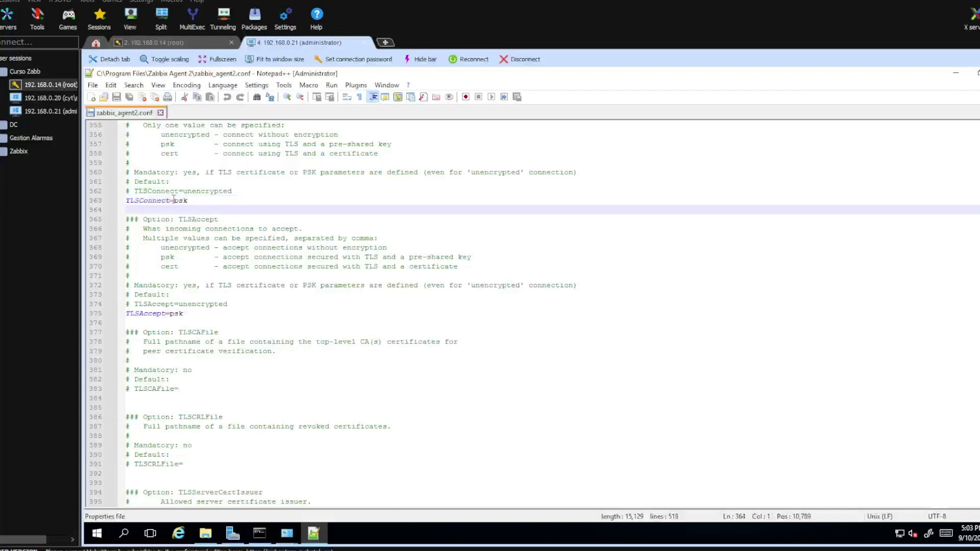
pyautogui.click(192, 219)
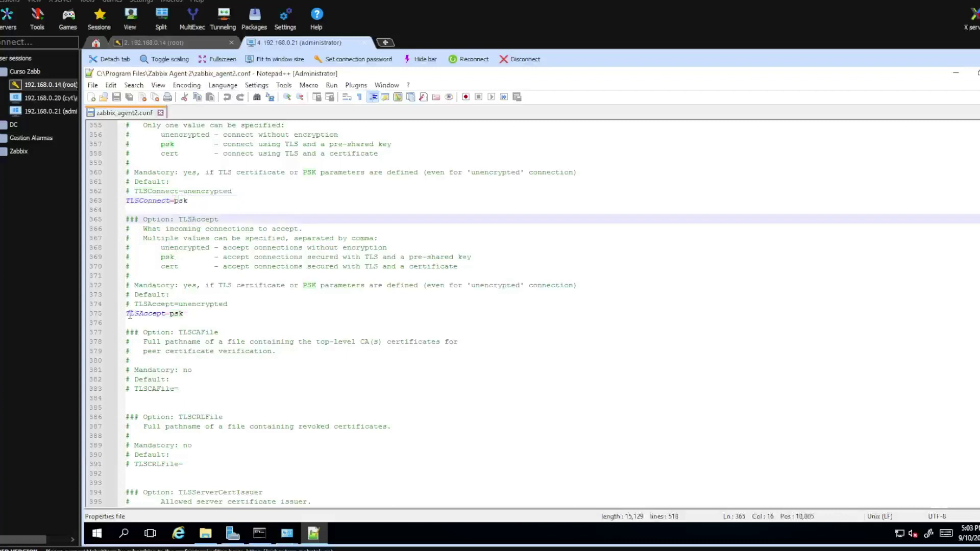
pyautogui.moveTo(128, 314); pyautogui.dragTo(164, 316)
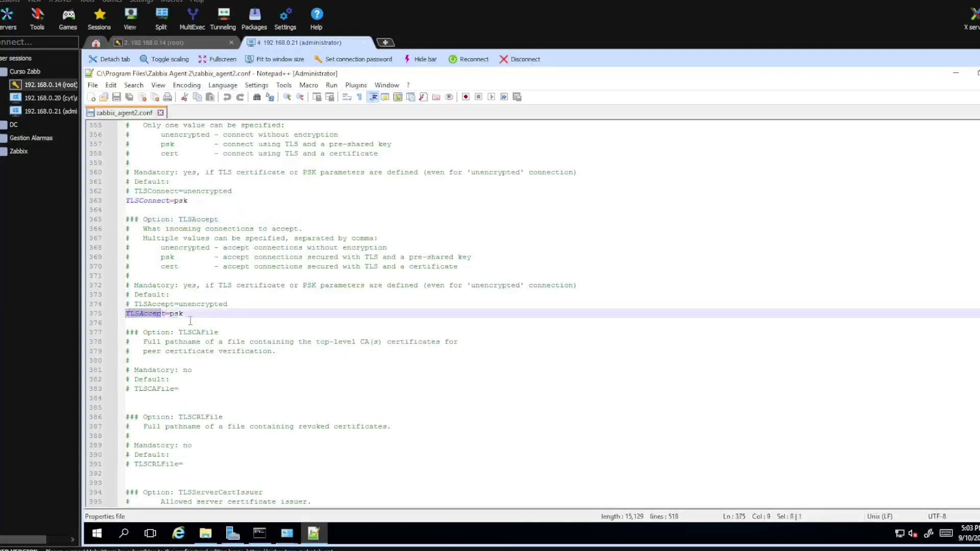
pyautogui.doubleClick(176, 314)
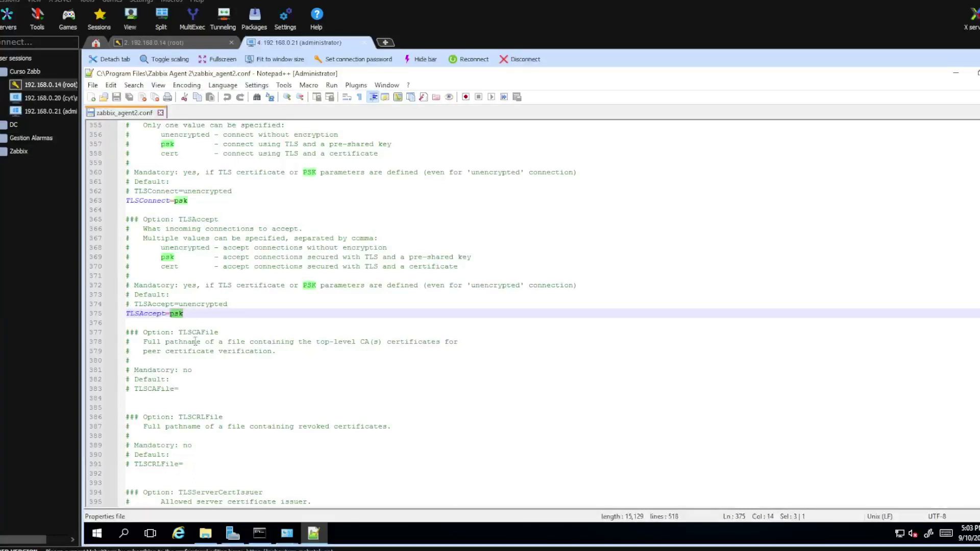
# - Check the TLSPSKIdentity value and the TLSPSKFile key path in the agent configuration file
pyautogui.scroll(-15, 200, 321)
pyautogui.scroll(-6, 199, 320)
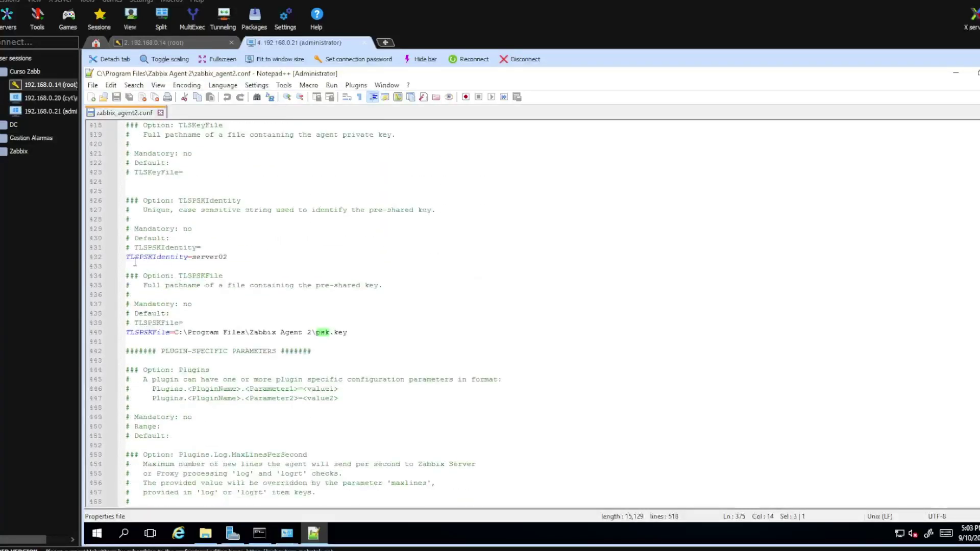
pyautogui.moveTo(159, 258); pyautogui.dragTo(230, 259)
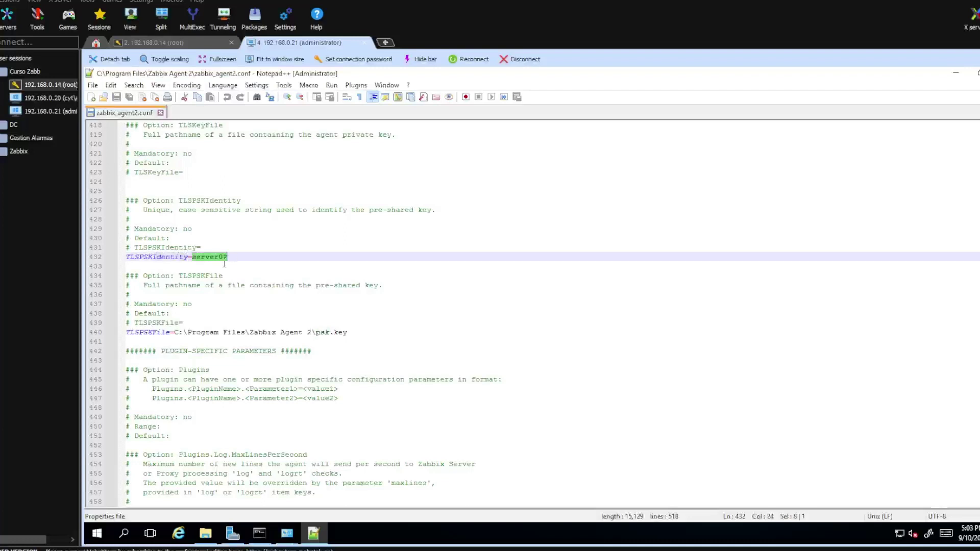
pyautogui.moveTo(129, 333); pyautogui.dragTo(344, 334)
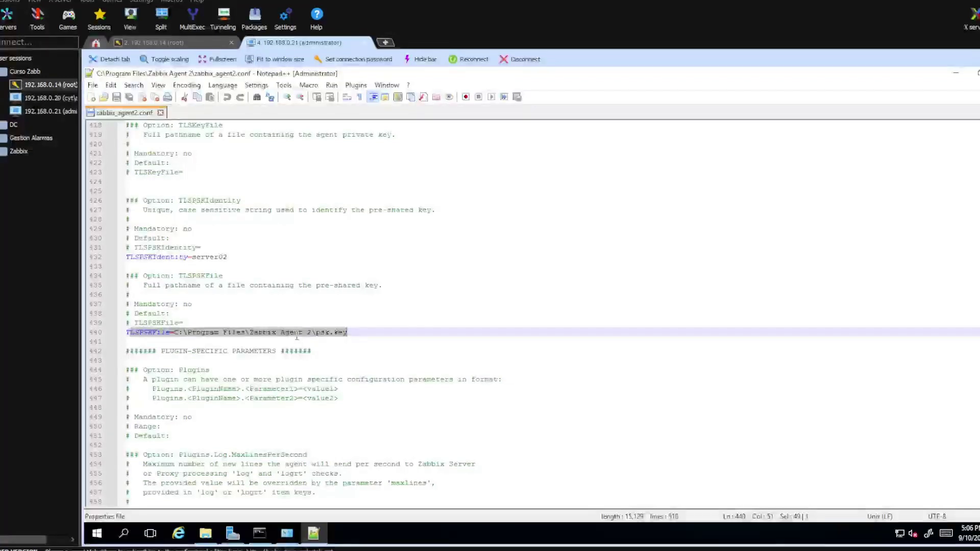
pyautogui.click(295, 333)
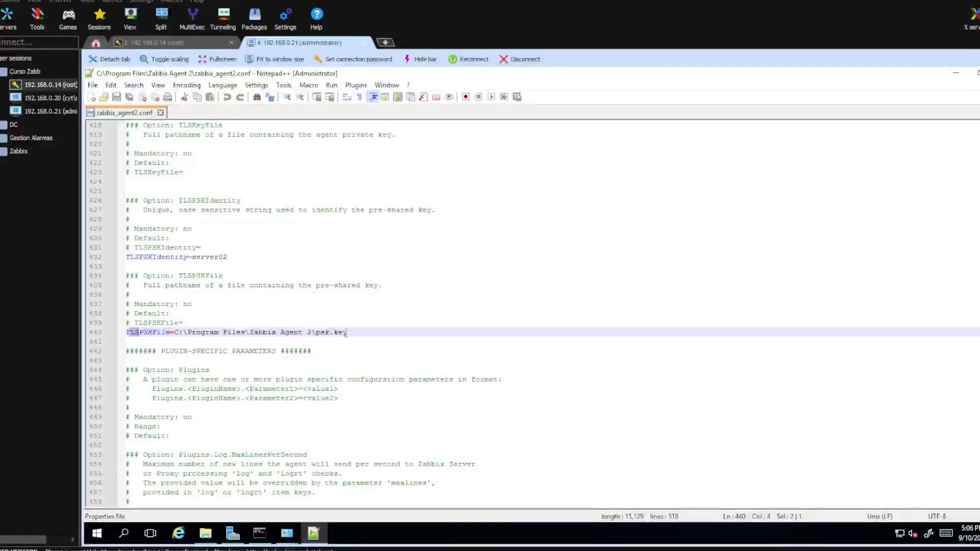
pyautogui.moveTo(316, 334); pyautogui.dragTo(349, 333)
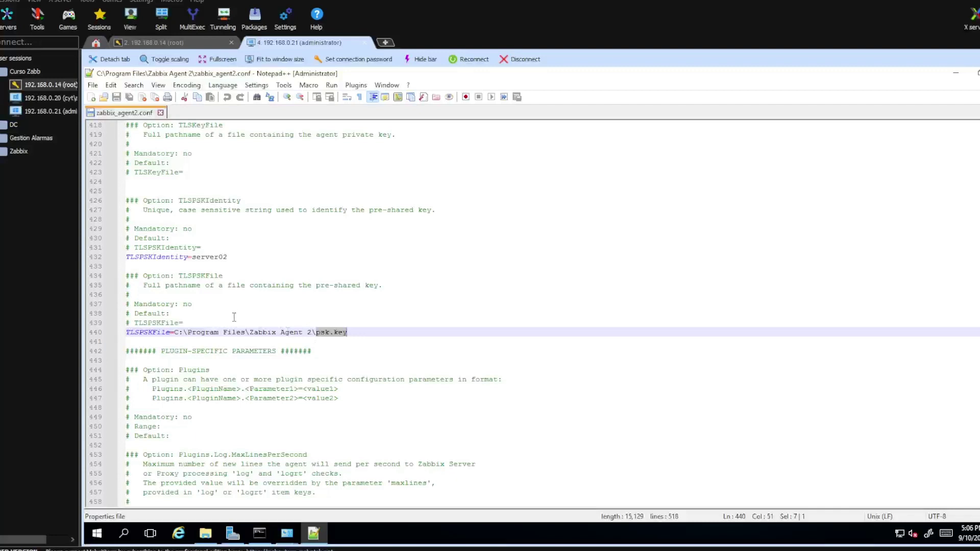
# - Check the full TLSPSKFile path, and open psk.key from the Zabbix Agent 2 folder in Notepad++ to view the stored pre-shared key
pyautogui.moveTo(174, 332); pyautogui.dragTo(348, 330)
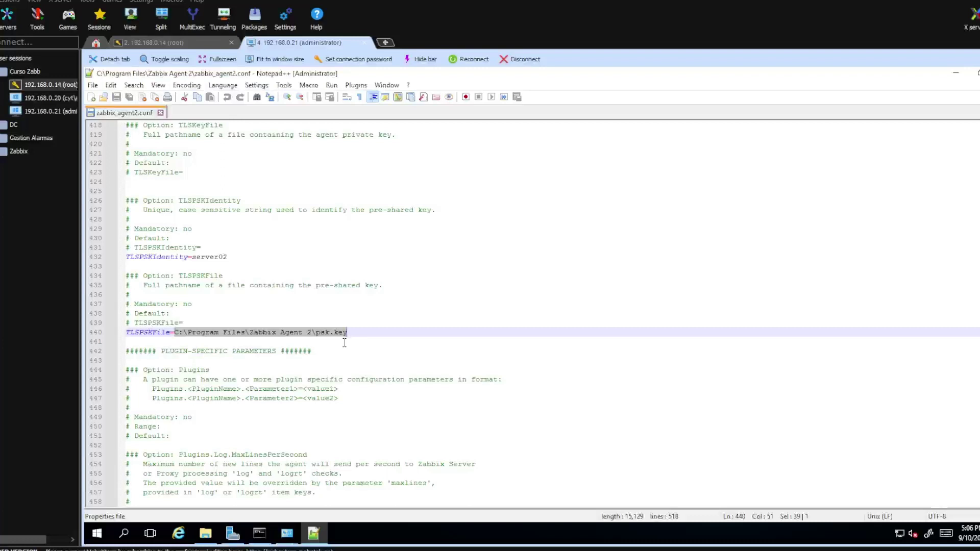
pyautogui.click(324, 335)
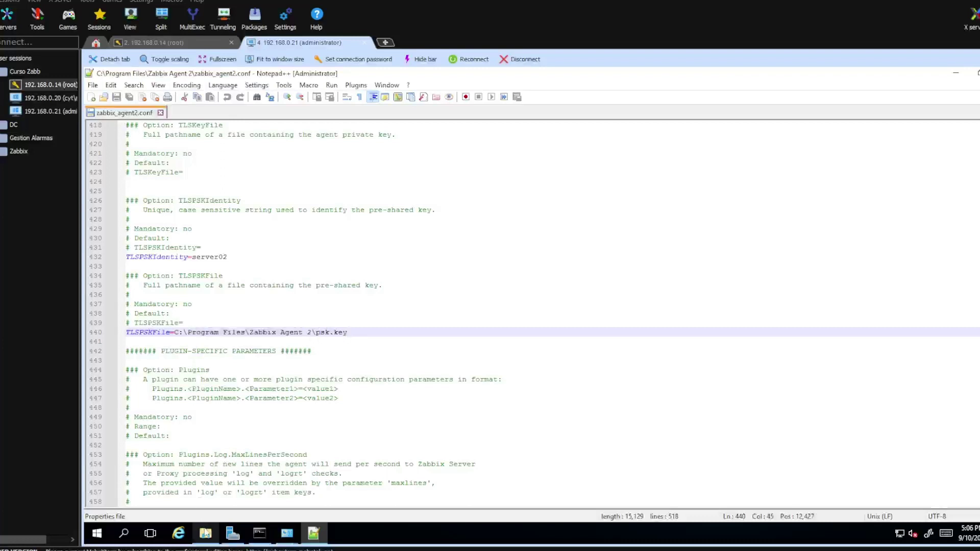
pyautogui.click(205, 534)
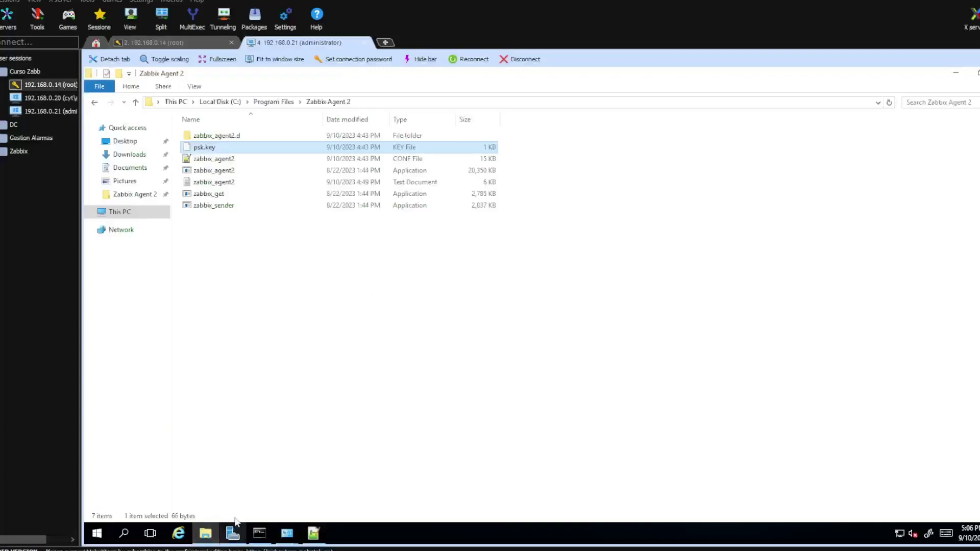
pyautogui.doubleClick(204, 148)
pyautogui.click(499, 243)
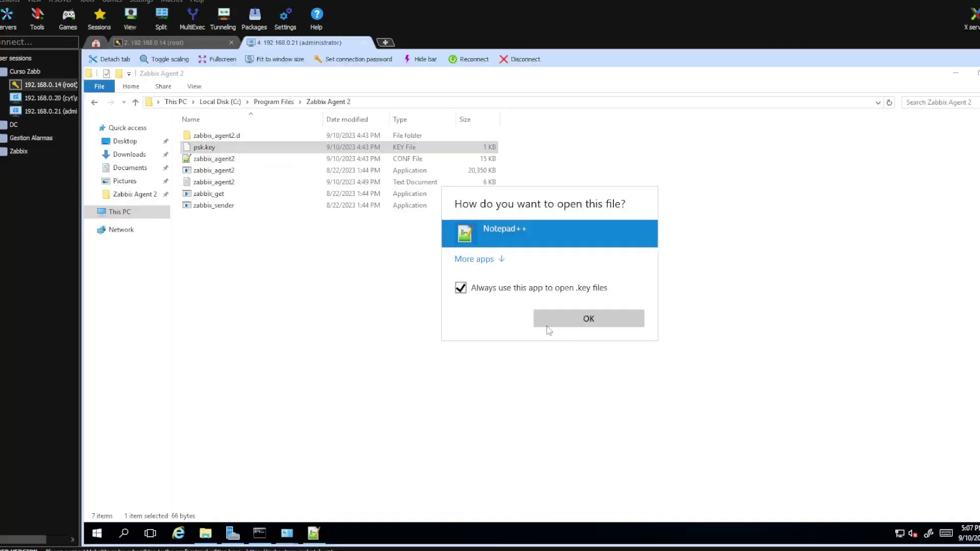
pyautogui.click(574, 324)
pyautogui.click(560, 323)
pyautogui.doubleClick(179, 129)
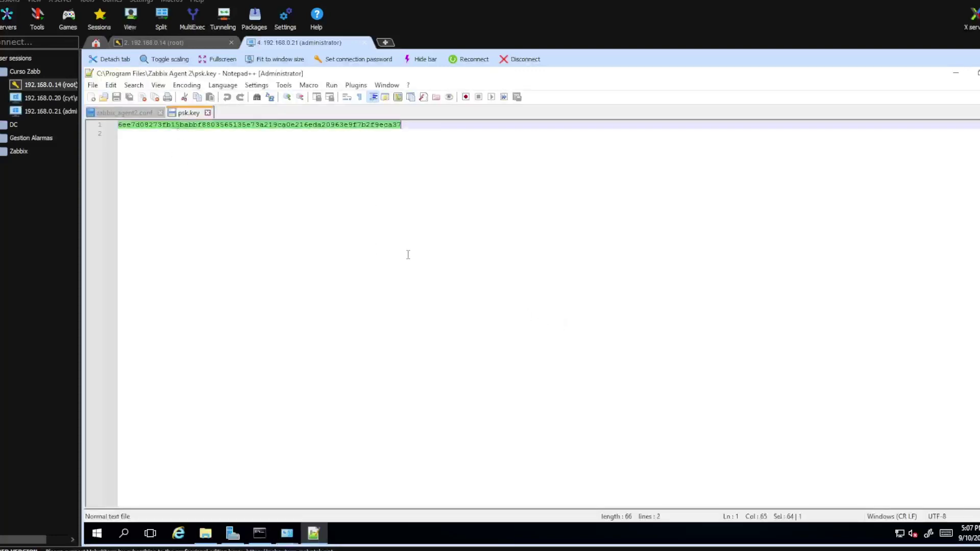
pyautogui.scroll(3, 188, 140)
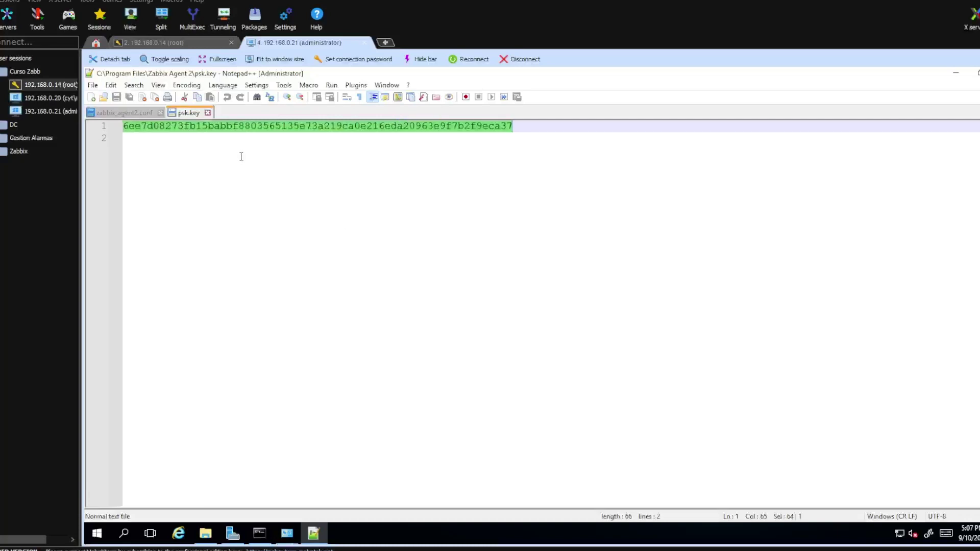